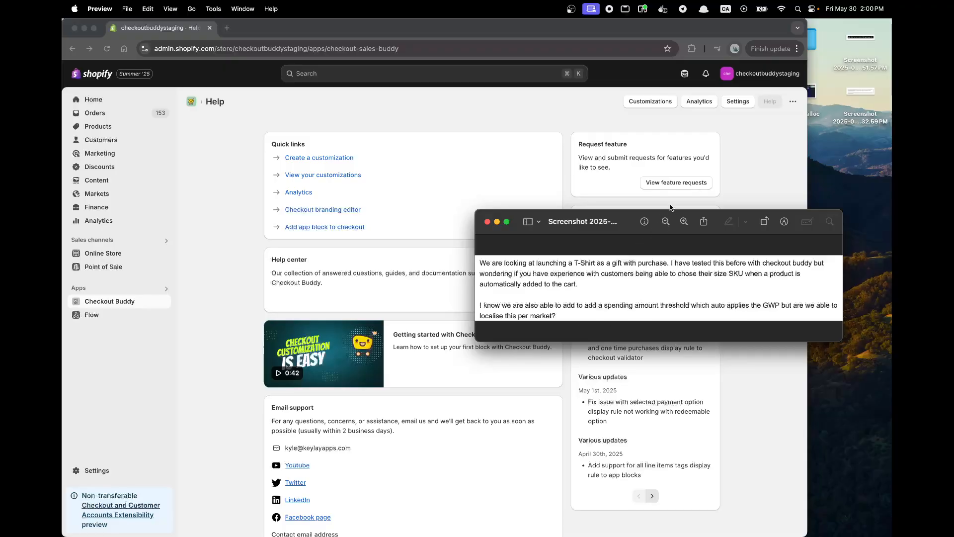
# Go to the Customizations page and start a new Upsell / Cross sell customization.
pyautogui.click(727, 136)
pyautogui.click(664, 102)
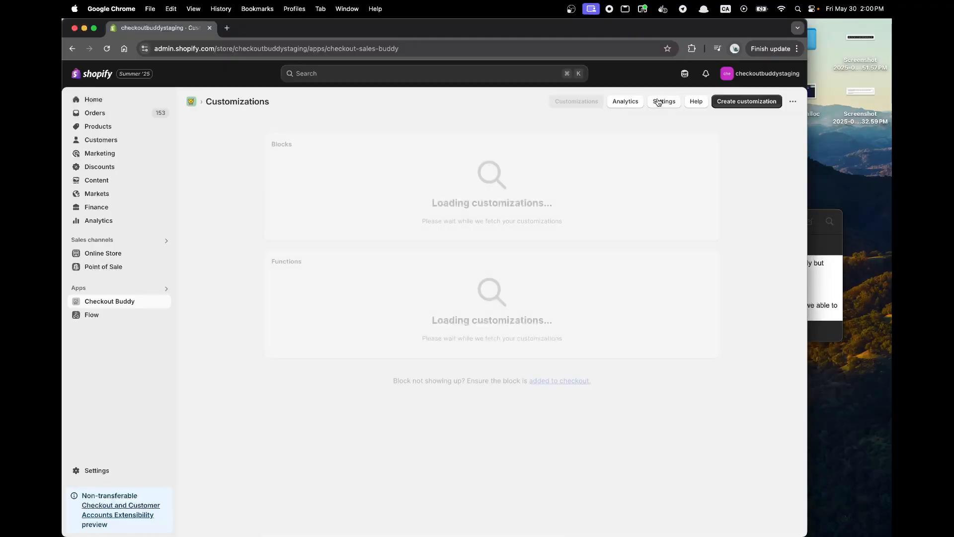
pyautogui.click(731, 102)
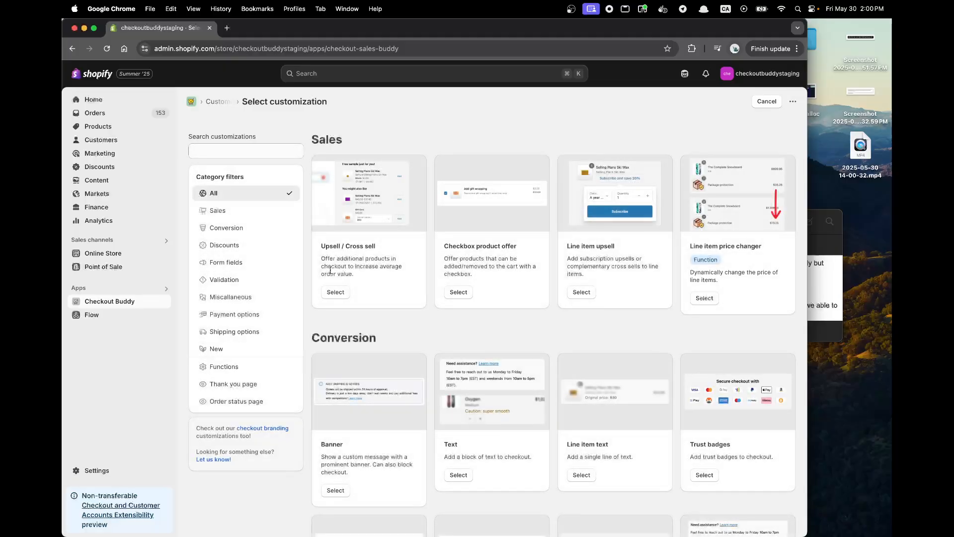
pyautogui.click(335, 294)
pyautogui.click(305, 171)
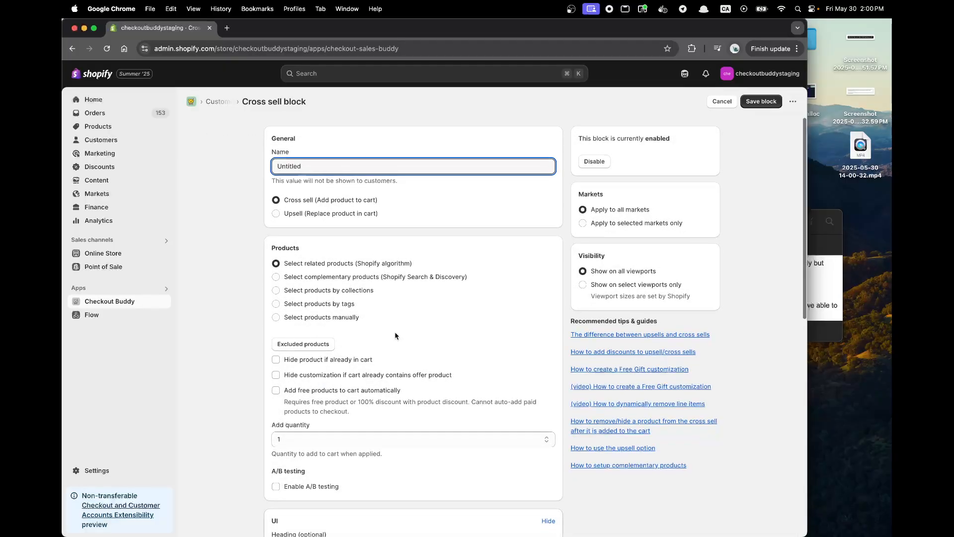
# Manually select Package protection as the cross-sell product and have free products added to the cart automatically.
pyautogui.scroll(-3, 319, 209)
pyautogui.click(326, 246)
pyautogui.click(307, 273)
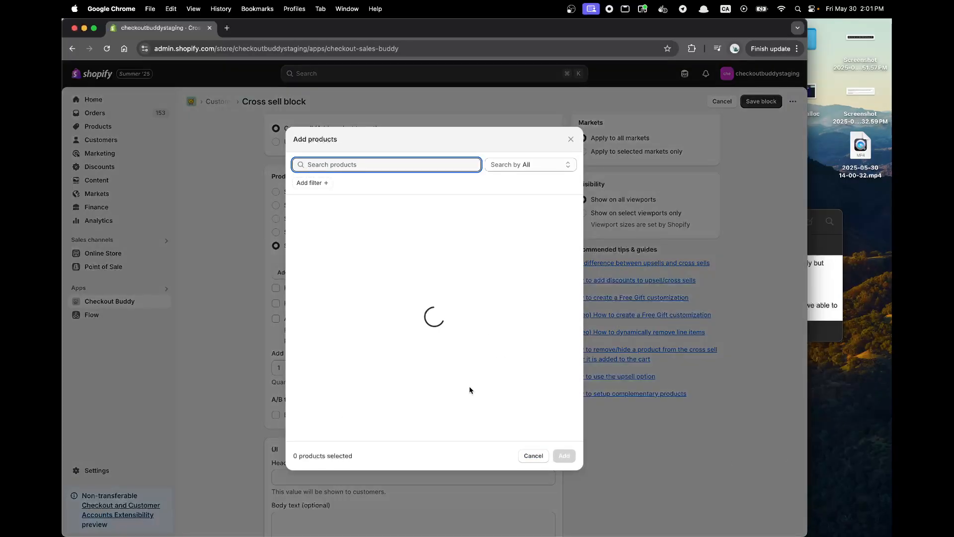
pyautogui.press('super+Tab')
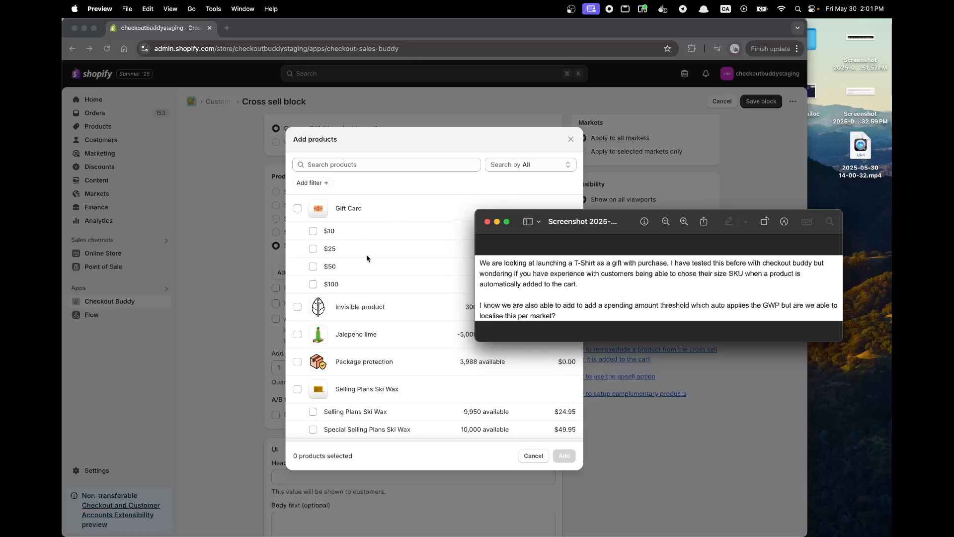
pyautogui.click(356, 368)
pyautogui.click(297, 361)
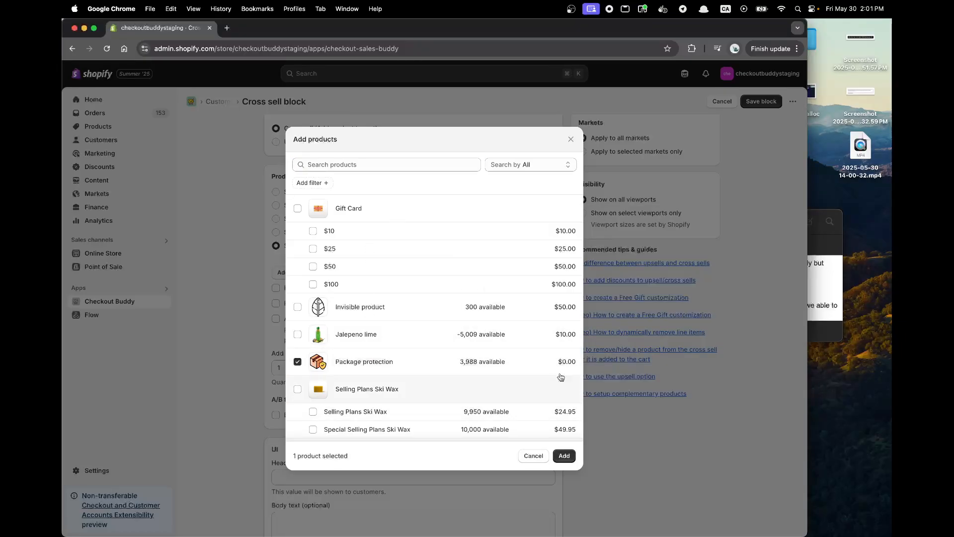
pyautogui.click(572, 454)
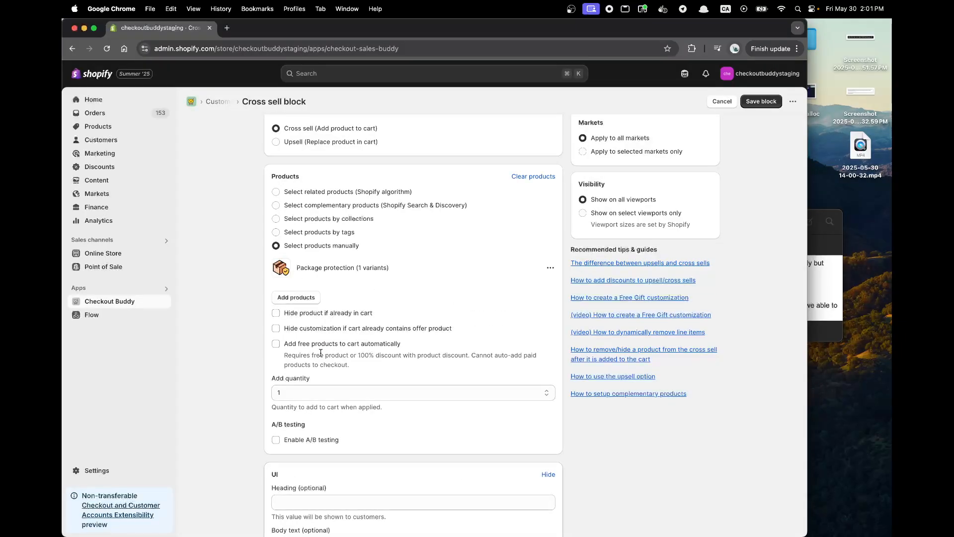
pyautogui.click(305, 344)
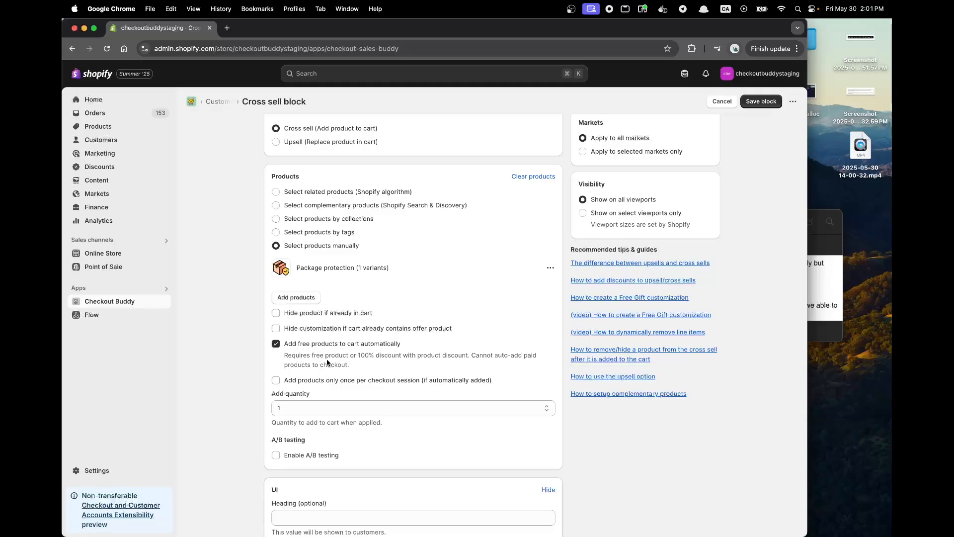
# Highlight the part about the spending amount threshold in the customer request screenshot.
pyautogui.scroll(-5, 312, 282)
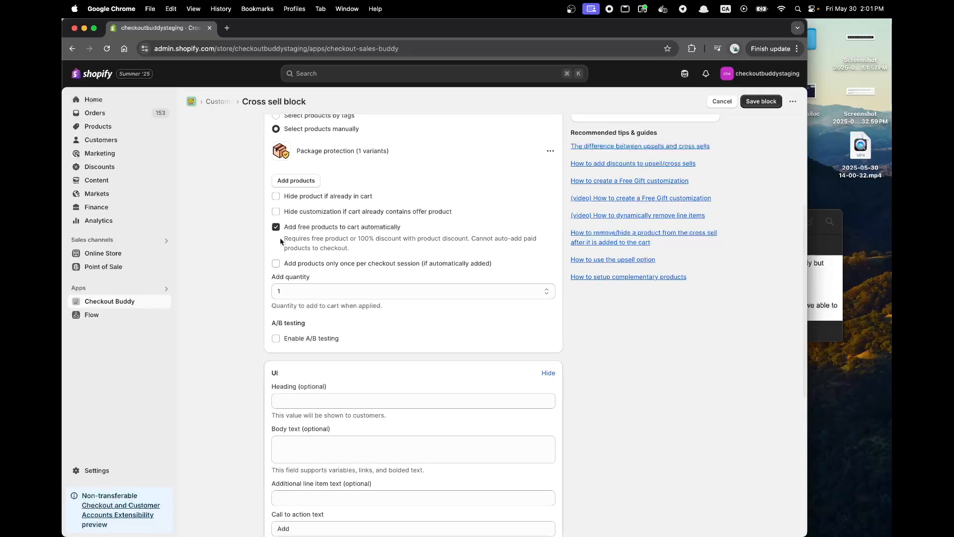
pyautogui.click(824, 294)
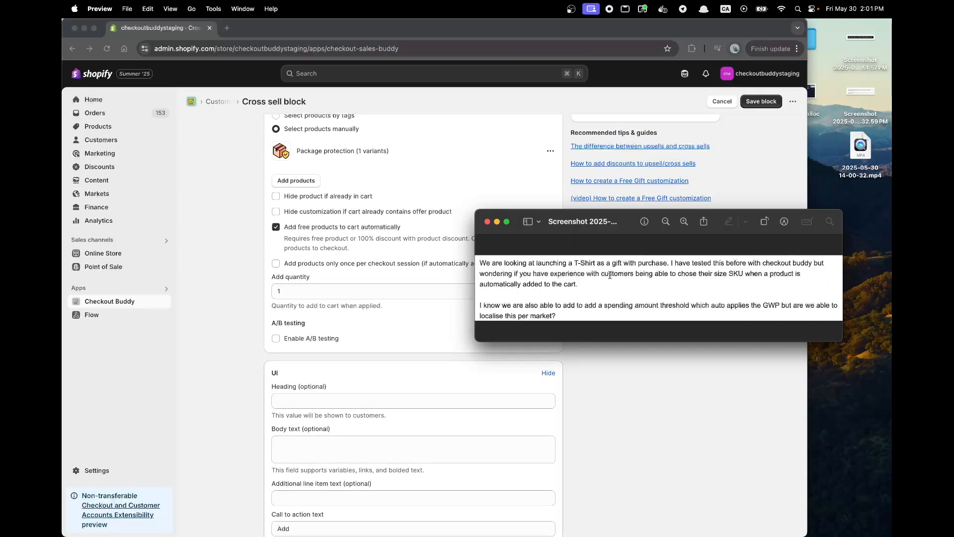
pyautogui.moveTo(538, 307); pyautogui.dragTo(779, 307)
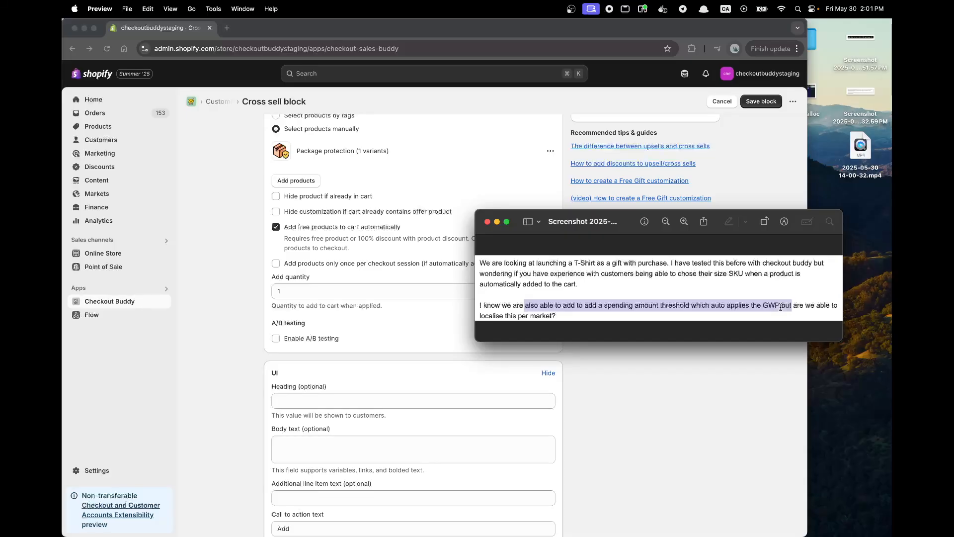
pyautogui.click(451, 333)
# Restrict the cross sell block to the Canada market only.
pyautogui.scroll(5, 443, 327)
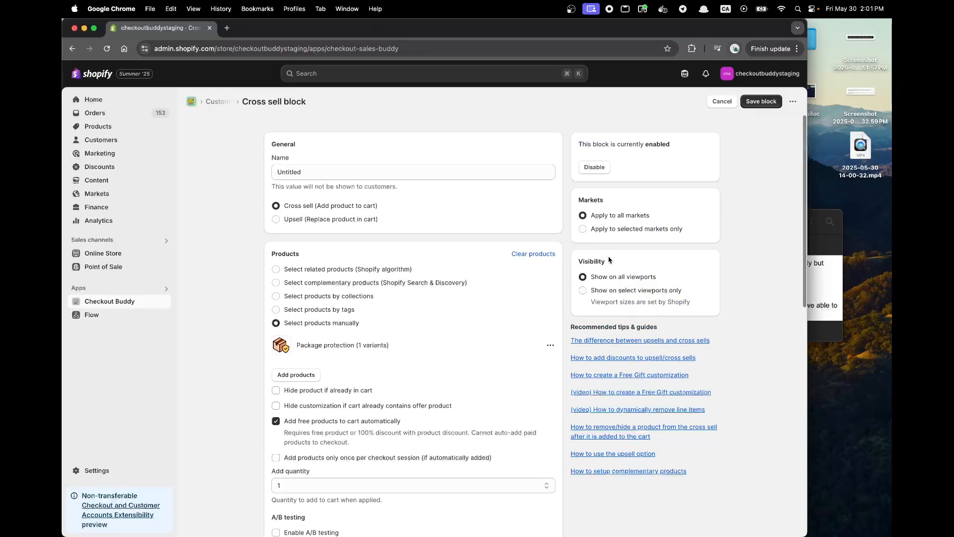
pyautogui.click(610, 234)
pyautogui.click(596, 268)
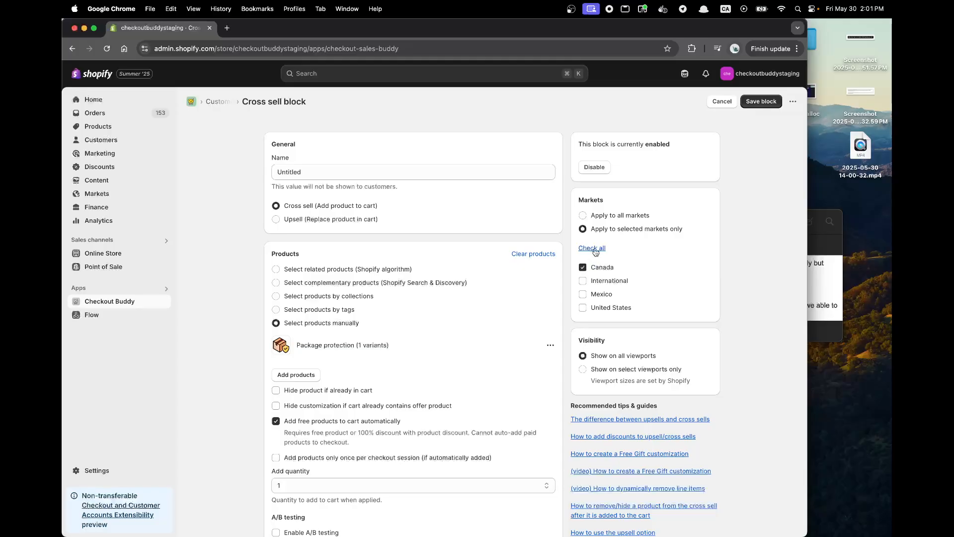
# Add a display rule for a cart total above a CAD threshold and save the Canada block.
pyautogui.scroll(-7, 596, 234)
pyautogui.scroll(-1, 596, 234)
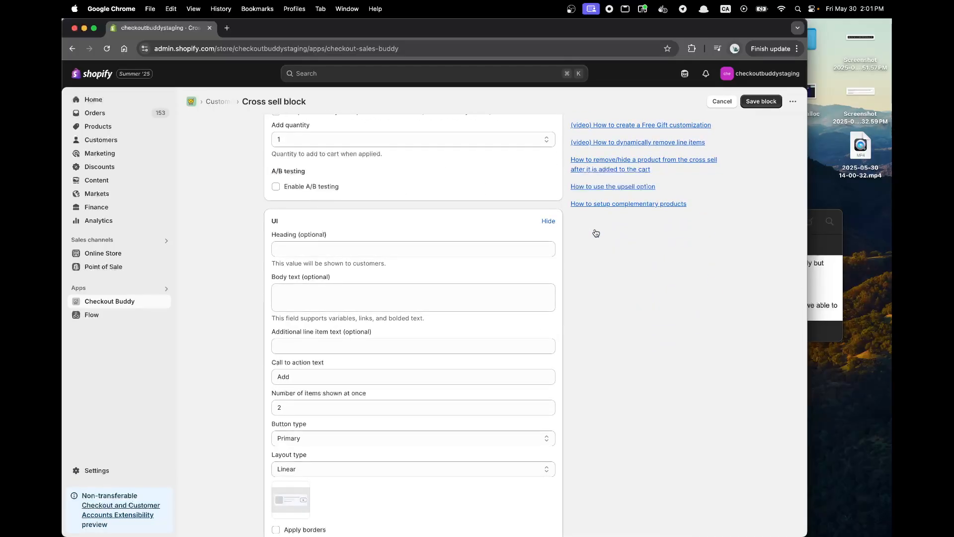
pyautogui.scroll(-3, 596, 233)
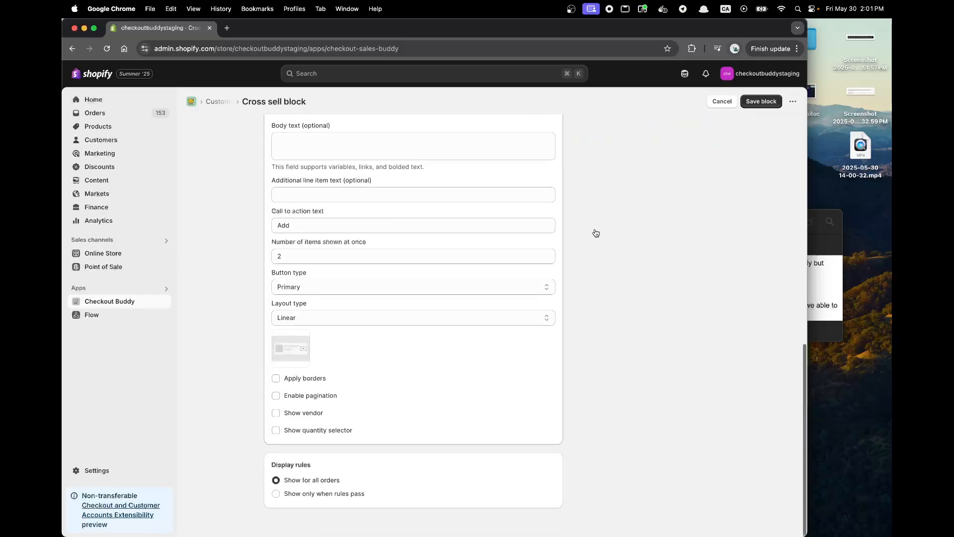
pyautogui.click(297, 495)
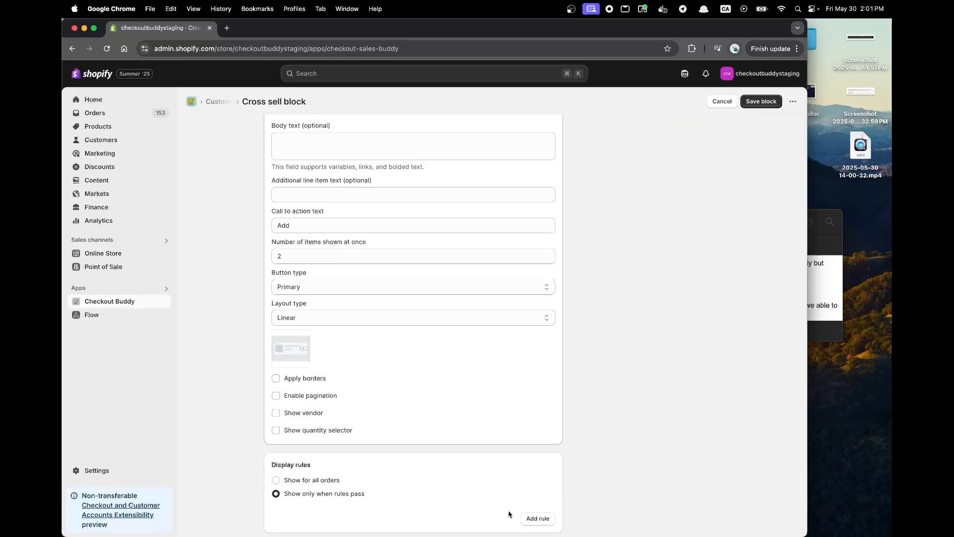
pyautogui.click(528, 520)
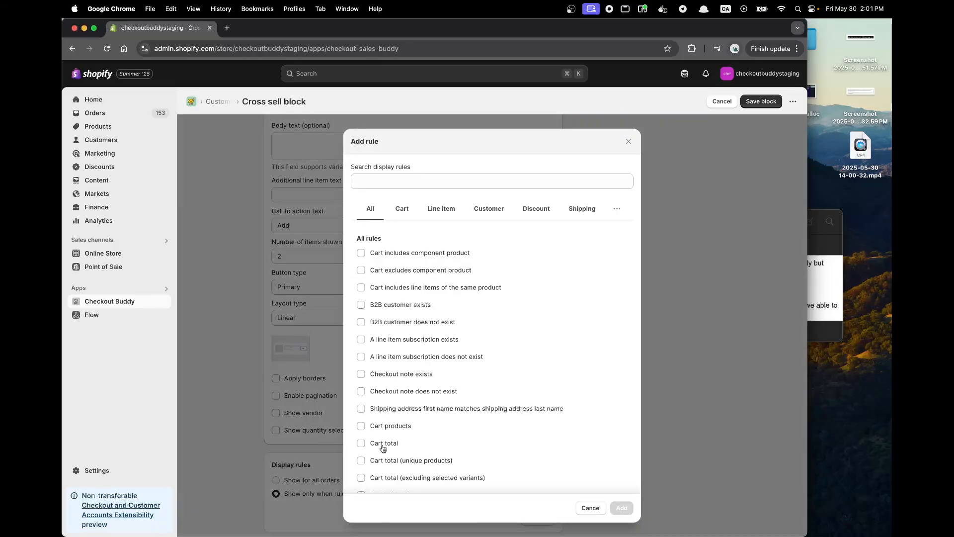
pyautogui.click(382, 444)
pyautogui.click(622, 507)
pyautogui.scroll(-3, 497, 447)
pyautogui.click(429, 435)
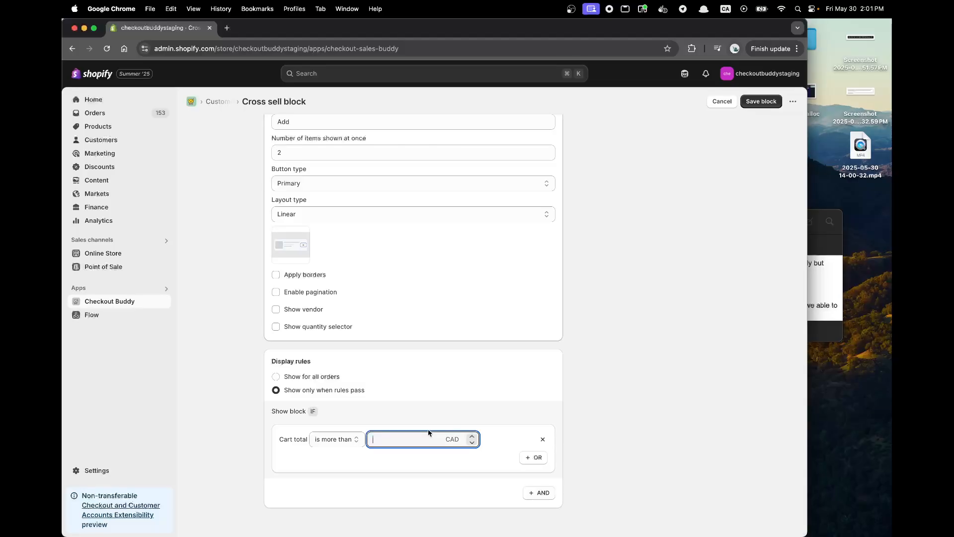
pyautogui.scroll(10, 493, 353)
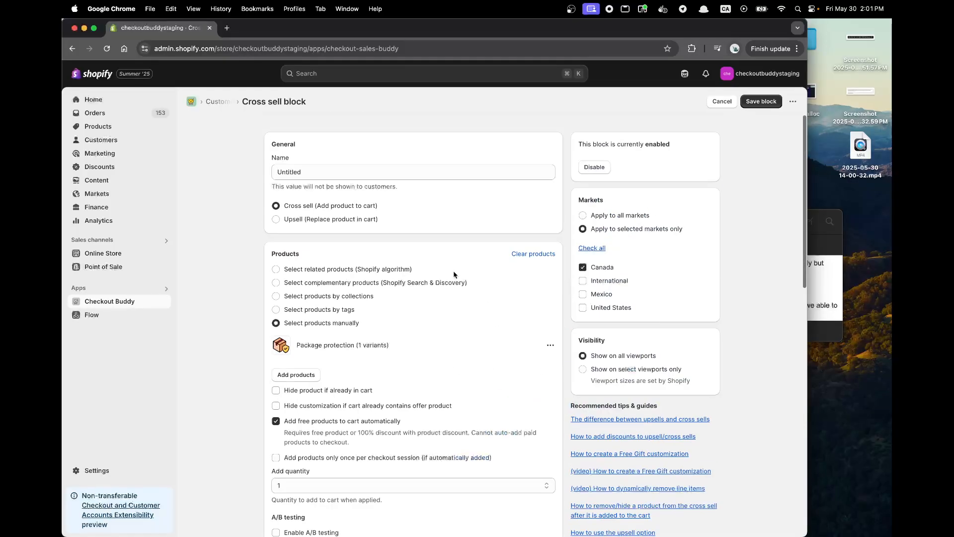
pyautogui.click(757, 108)
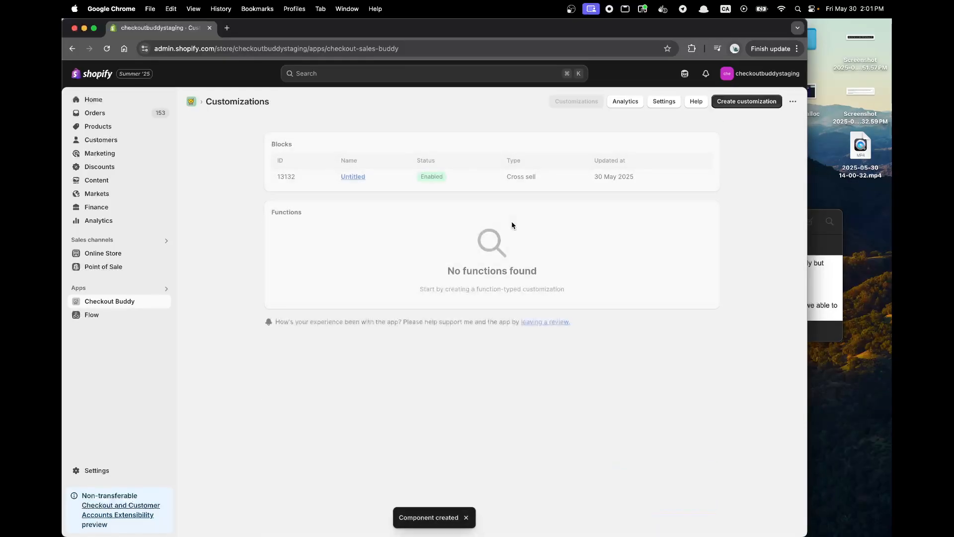
# Create a second Upsell / Cross sell customization after checking the customer request.
pyautogui.press('super+Tab')
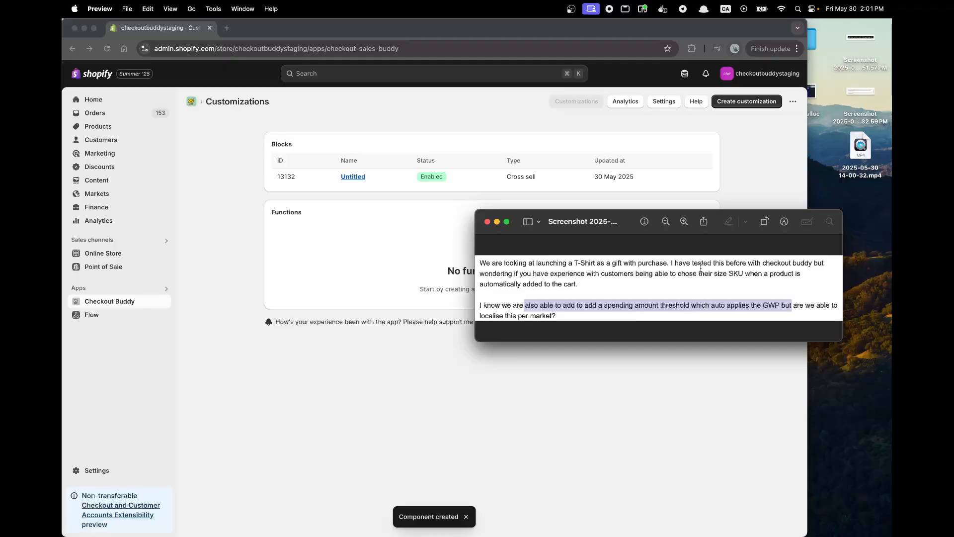
pyautogui.click(739, 171)
pyautogui.click(747, 101)
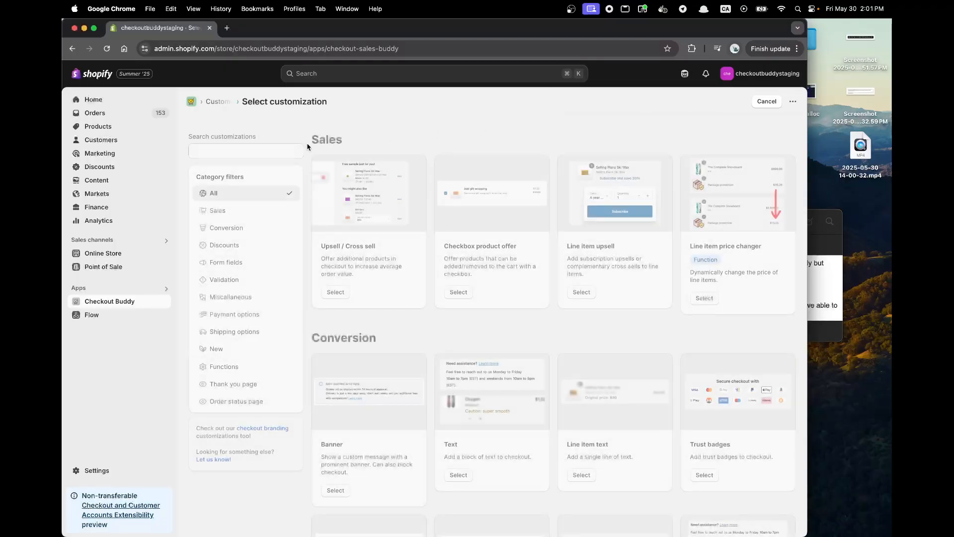
pyautogui.click(328, 292)
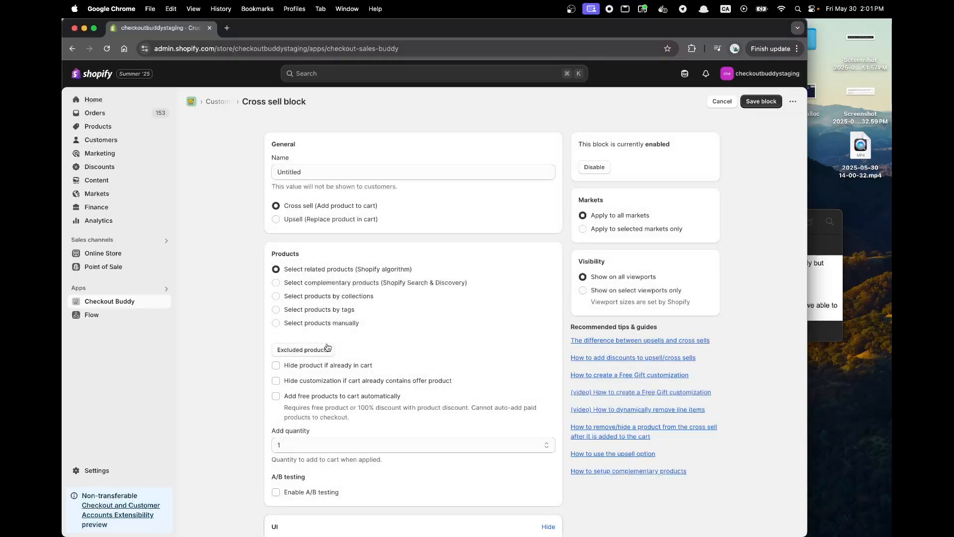
# Choose Package protection manually as the second block's product and enable adding free products to the cart automatically.
pyautogui.click(315, 324)
pyautogui.click(311, 349)
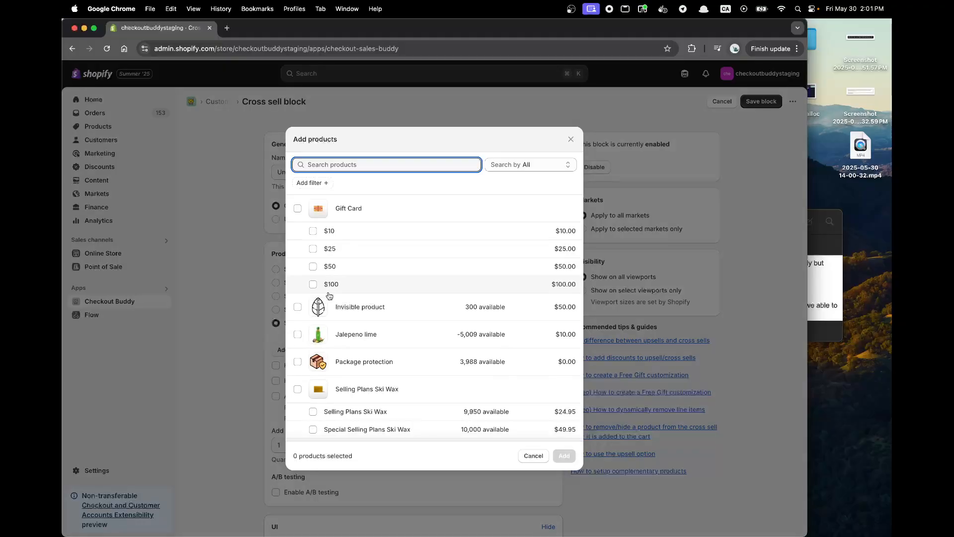
pyautogui.click(323, 363)
pyautogui.click(564, 456)
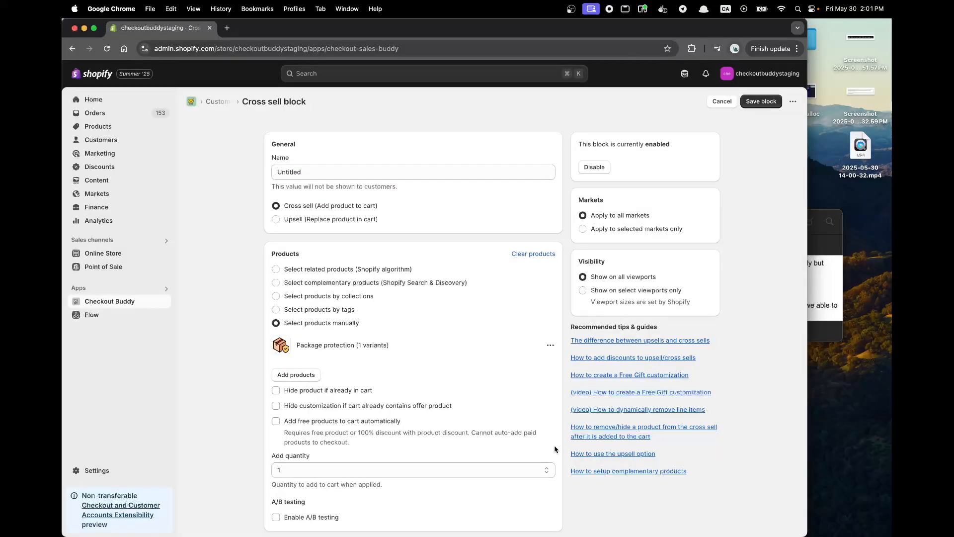
pyautogui.click(319, 421)
# Show the second block only when the cart total is more than 10000 CAD, and save the block.
pyautogui.scroll(-10, 421, 413)
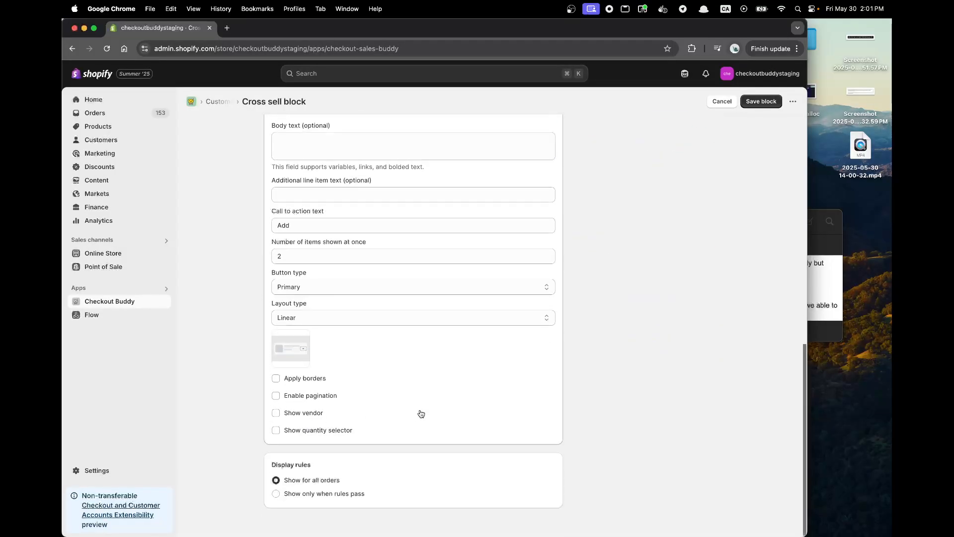
pyautogui.click(320, 492)
pyautogui.click(537, 519)
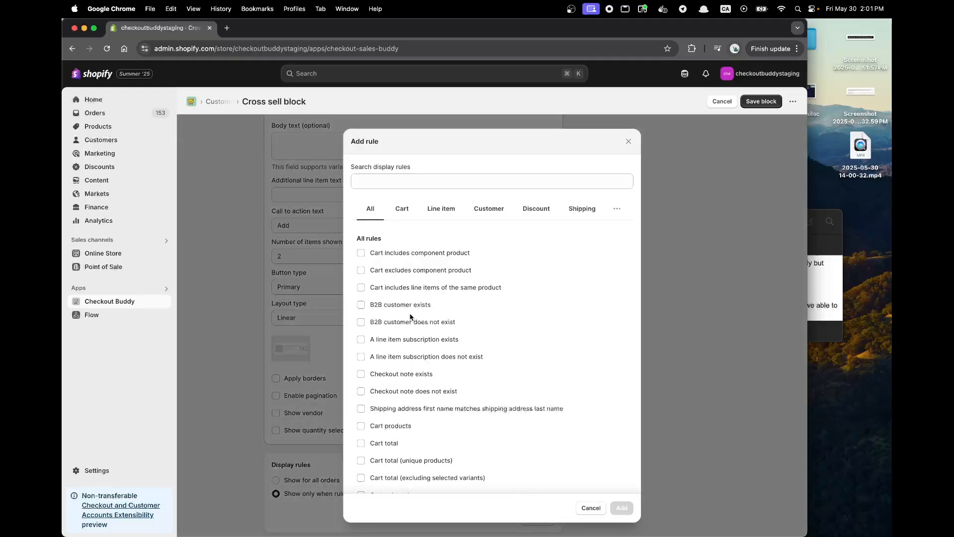
pyautogui.scroll(-5, 412, 318)
pyautogui.click(384, 320)
pyautogui.click(622, 508)
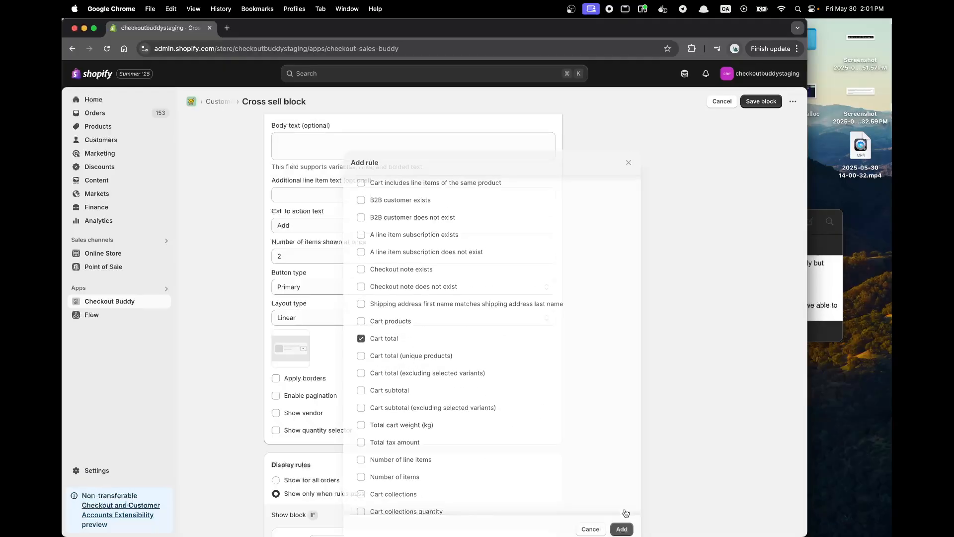
pyautogui.click(418, 441)
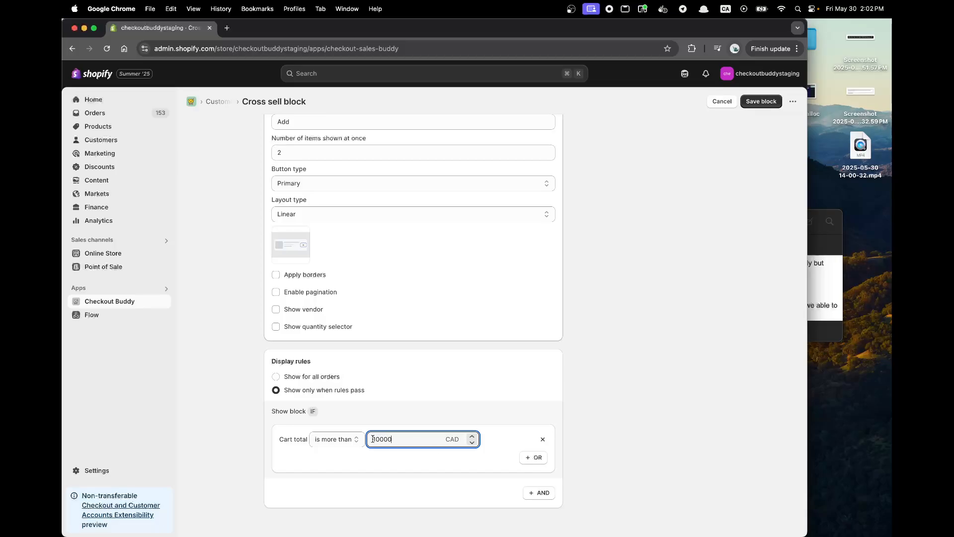
pyautogui.moveTo(373, 439); pyautogui.dragTo(433, 439)
pyautogui.scroll(15, 612, 351)
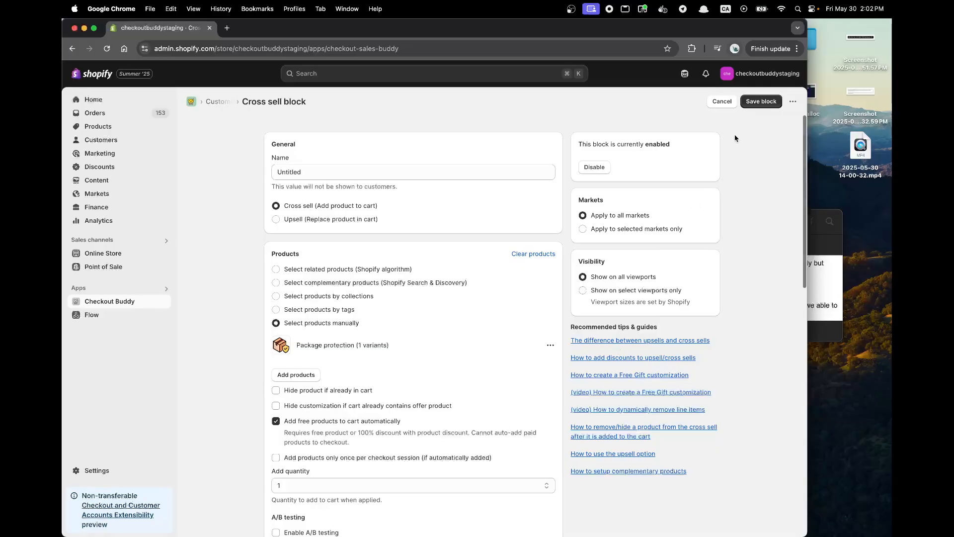
pyautogui.click(761, 102)
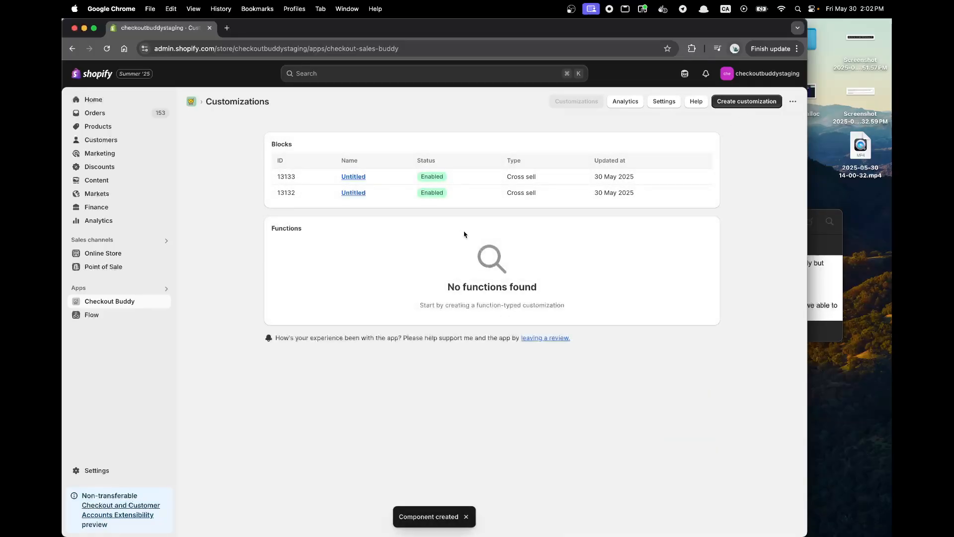
# Reopen the newest cross sell block, limit it to the Mexico market and save it.
pyautogui.click(353, 177)
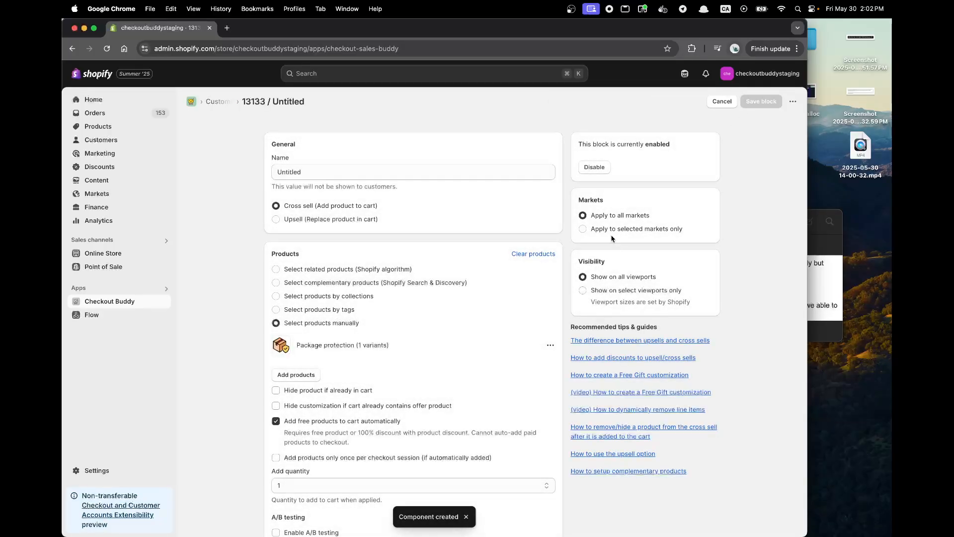
pyautogui.click(612, 230)
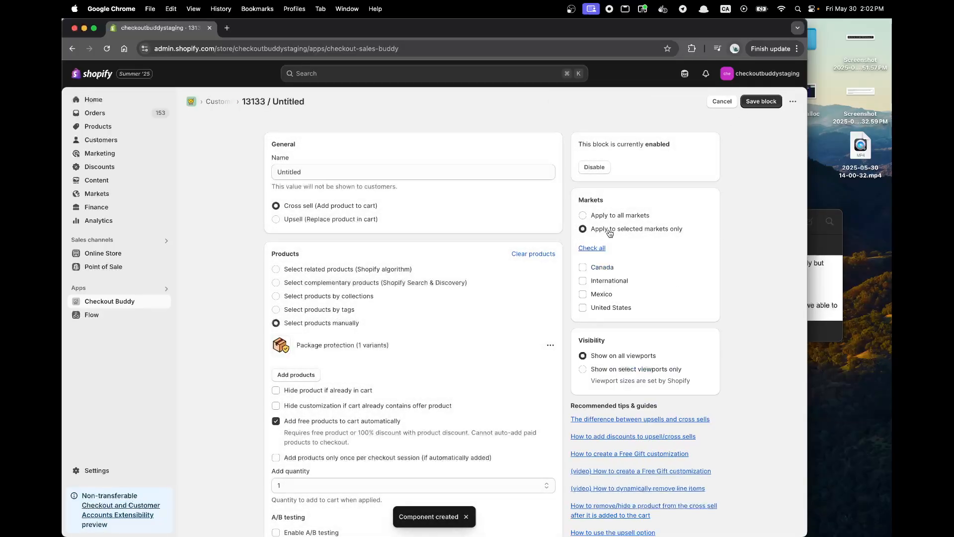
pyautogui.click(599, 296)
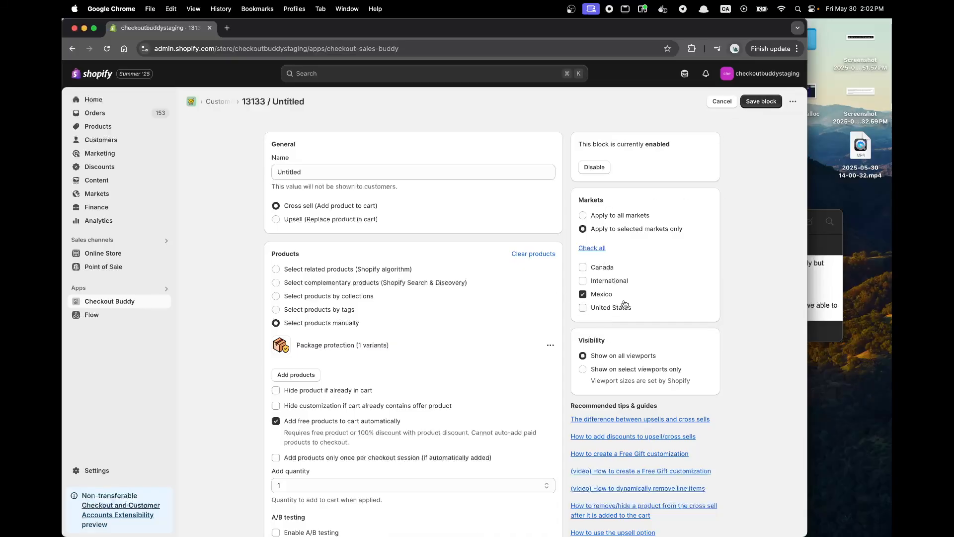
pyautogui.click(760, 101)
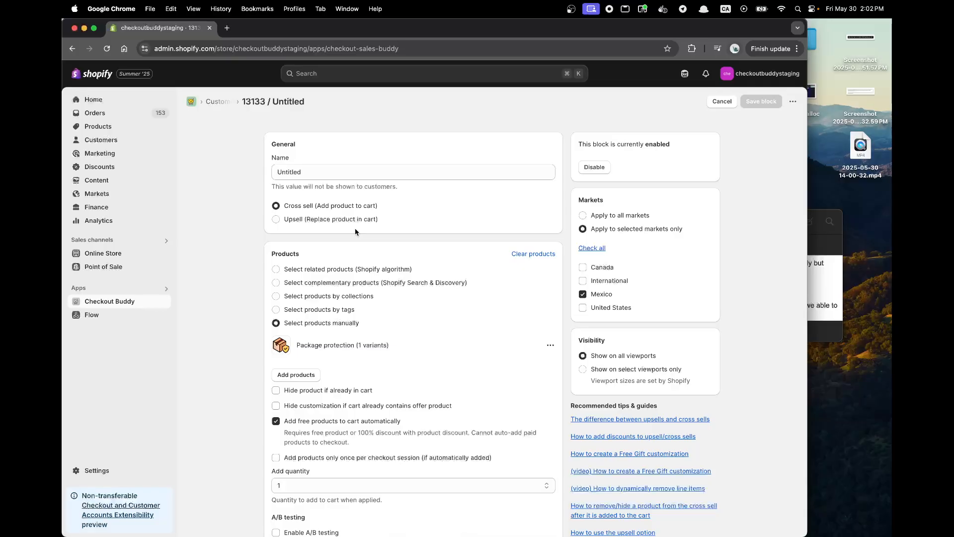
# Review the Mexico cross sell block's settings, return to the customizations list and reread the customer's question about choosing a size SKU.
pyautogui.scroll(-10, 356, 231)
pyautogui.scroll(-5, 356, 232)
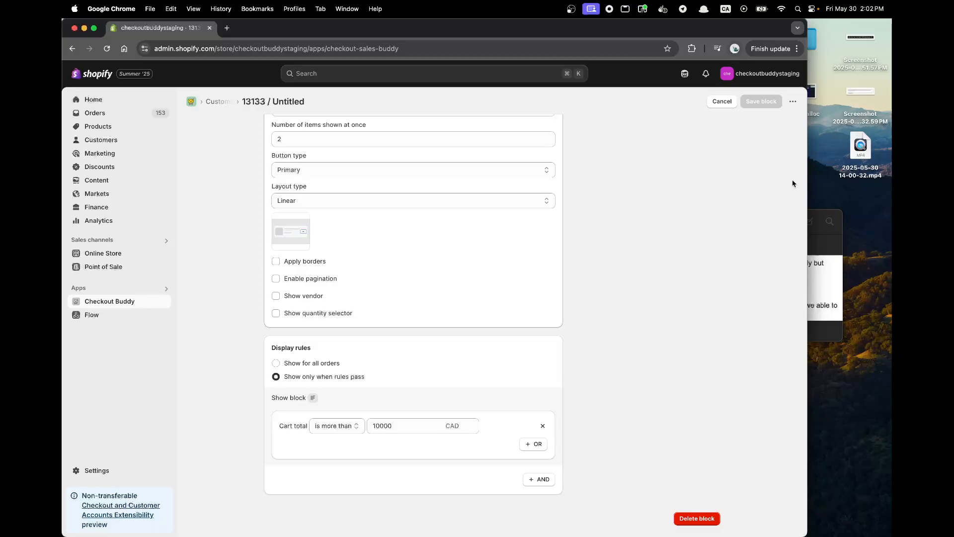
pyautogui.click(722, 102)
pyautogui.click(716, 276)
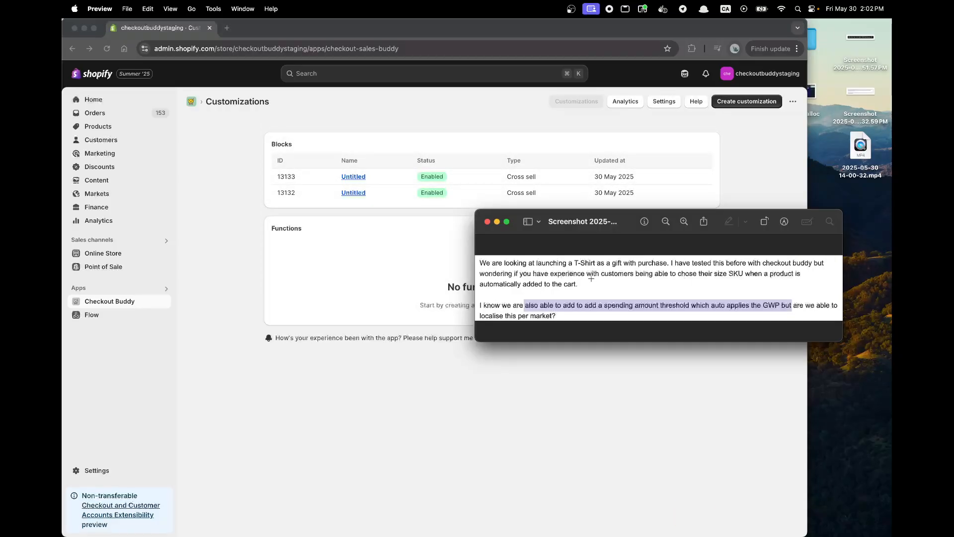
pyautogui.doubleClick(630, 274)
pyautogui.click(620, 274)
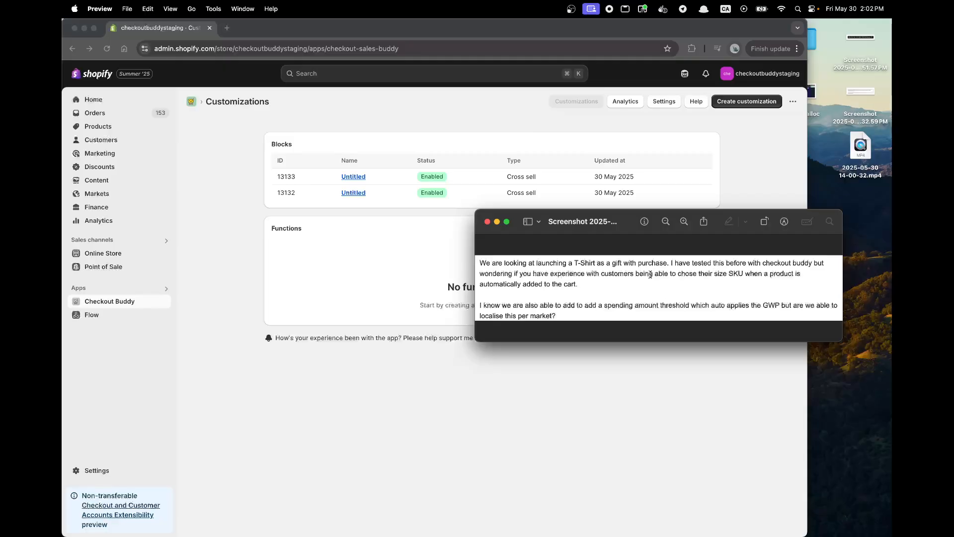
pyautogui.click(405, 225)
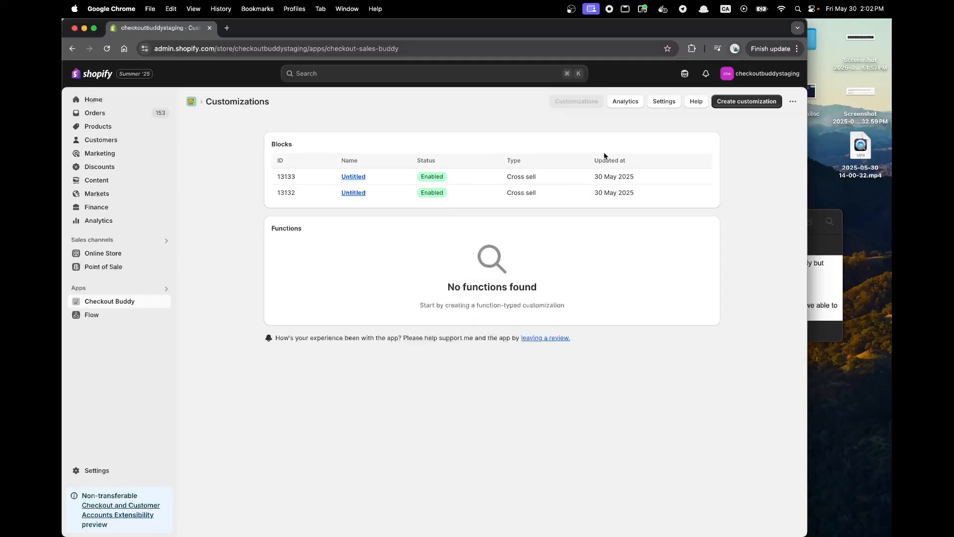
# Search the customizations for "cart lin" and create a Cart line editor block.
pyautogui.click(746, 101)
pyautogui.click(239, 148)
pyautogui.write('cart lin')
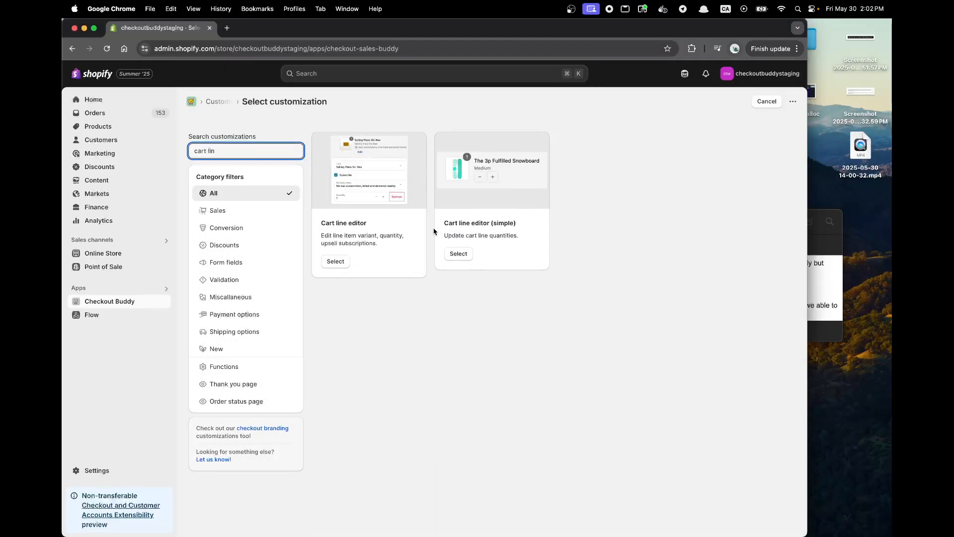
pyautogui.click(335, 261)
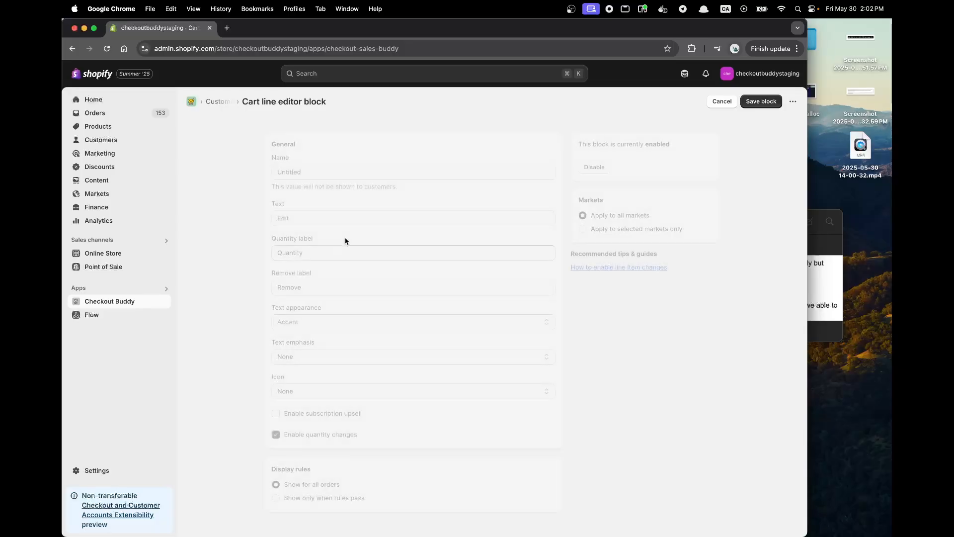
# Show the cart line editor block only when a Target line item tags "includes" rule passes, and save the block.
pyautogui.scroll(-3, 333, 317)
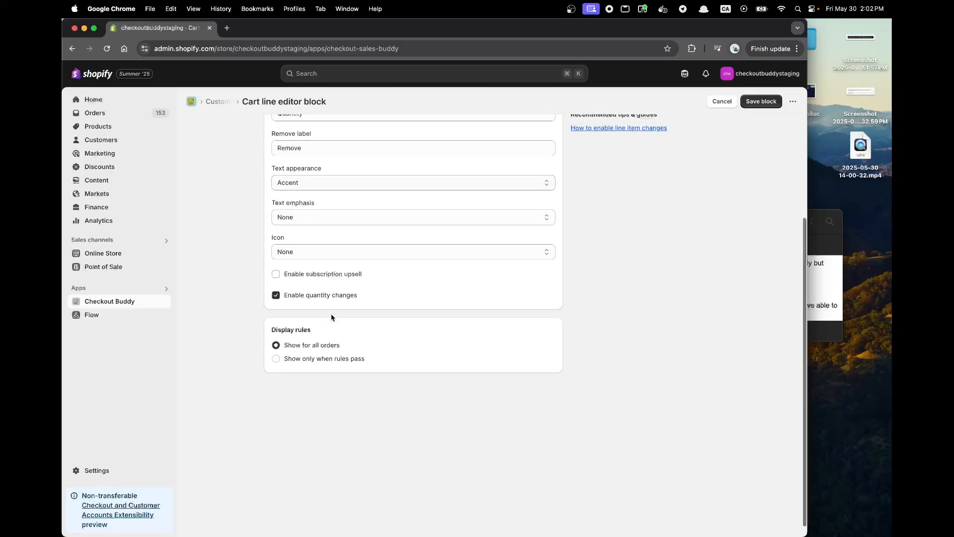
pyautogui.click(337, 359)
pyautogui.click(539, 383)
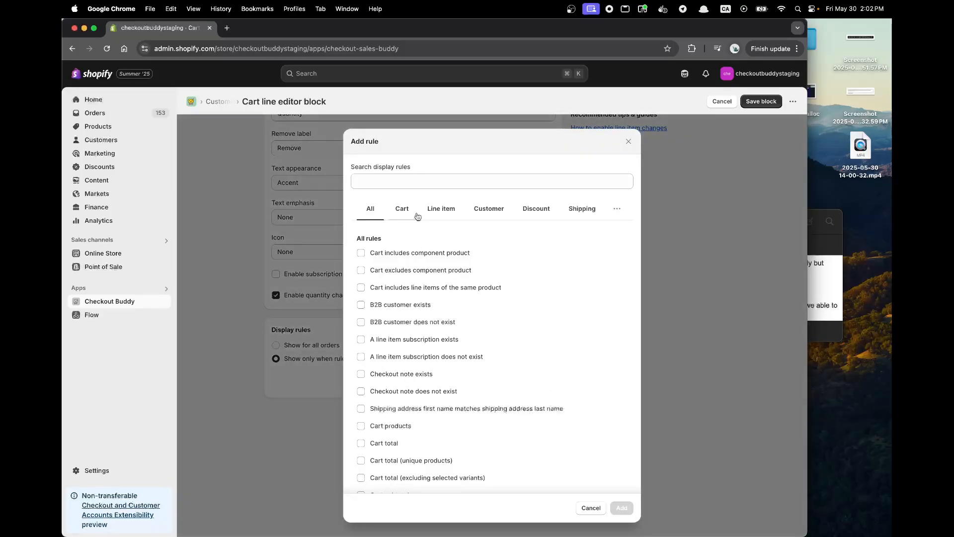
pyautogui.click(409, 182)
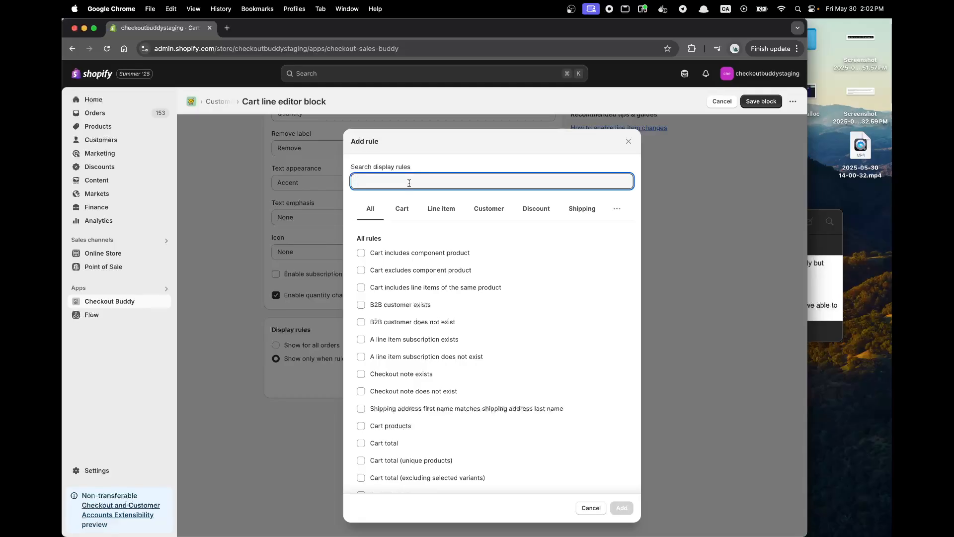
pyautogui.write('tags')
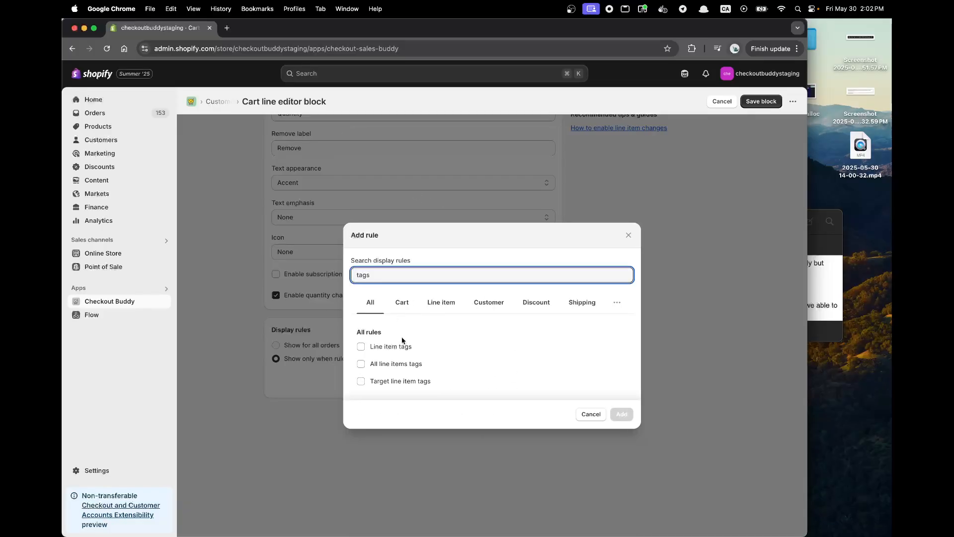
pyautogui.click(393, 383)
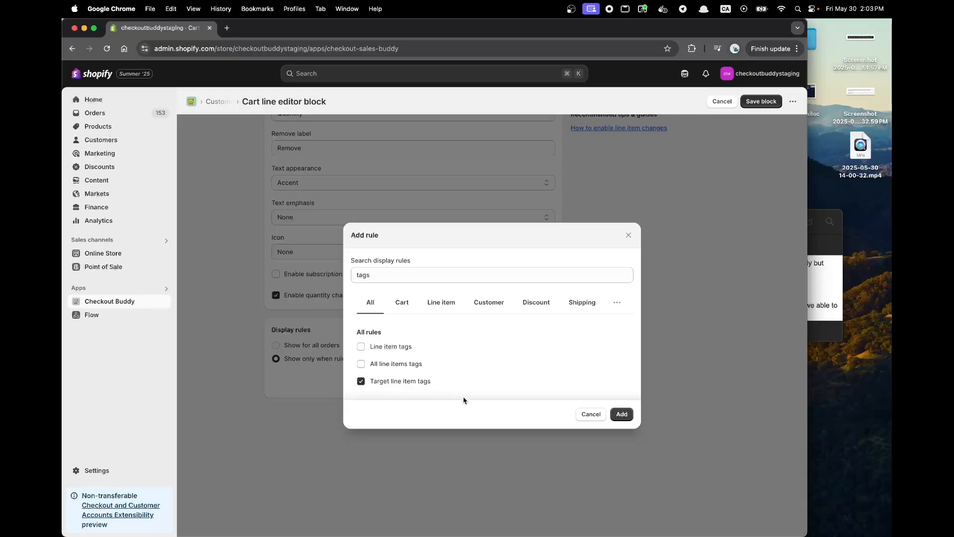
pyautogui.click(621, 414)
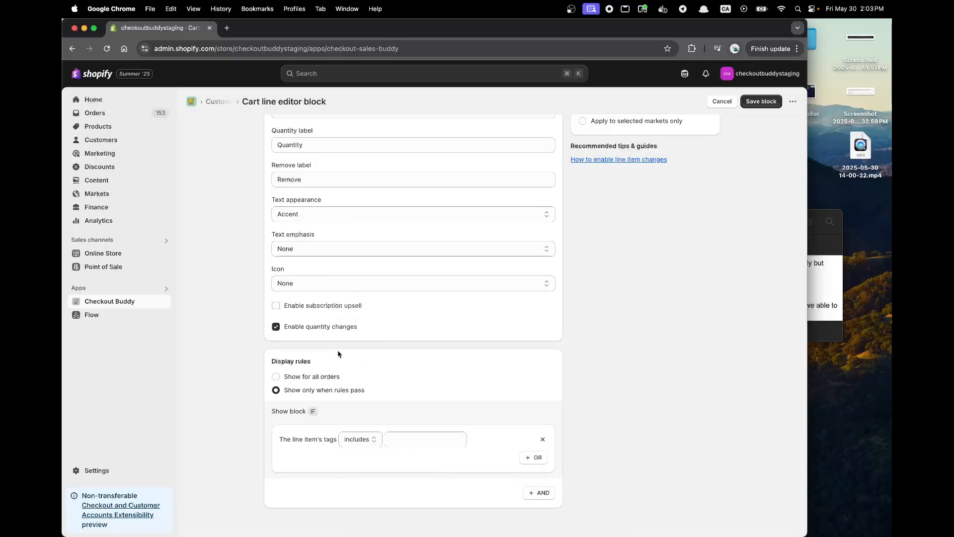
pyautogui.click(423, 440)
pyautogui.scroll(3, 431, 433)
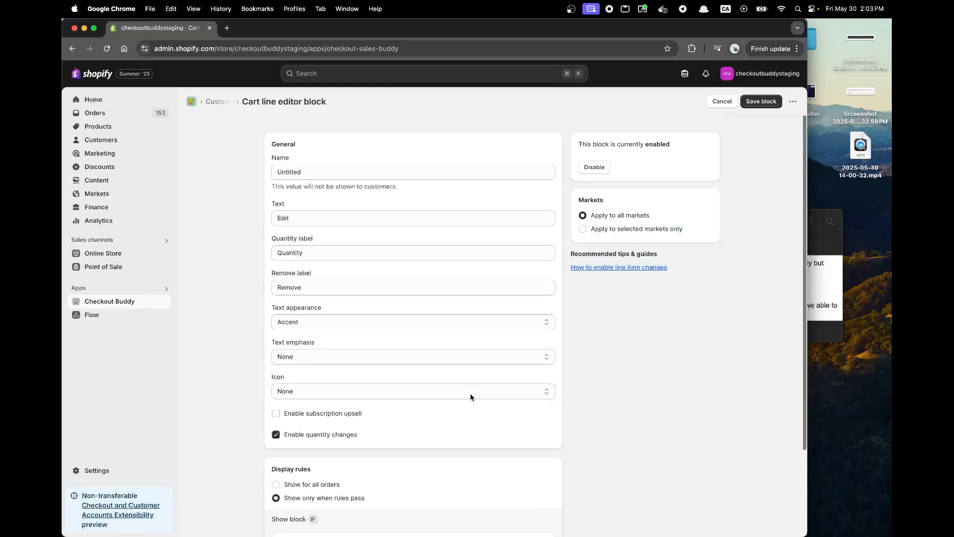
pyautogui.click(762, 102)
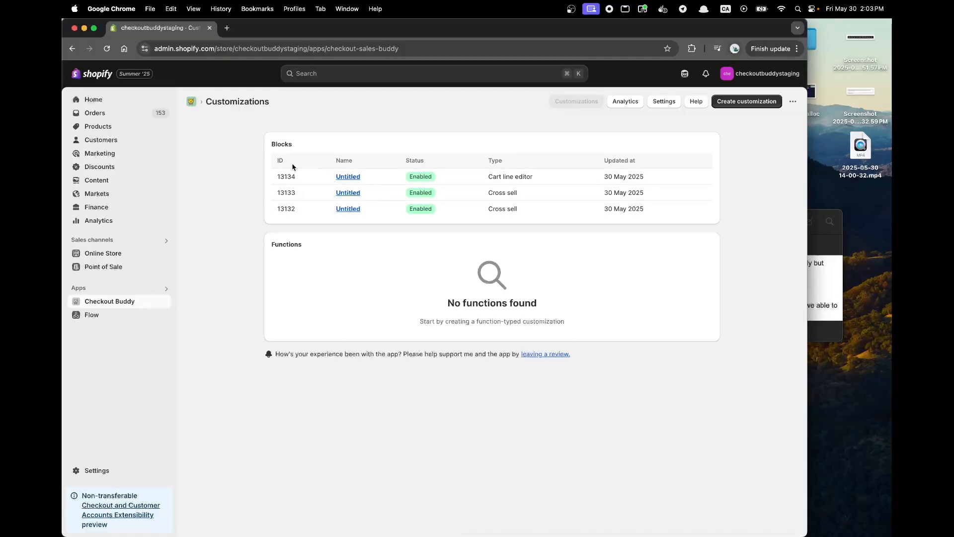
# Open the store's checkout settings in a new browser tab and customize the live main configuration.
pyautogui.keyDown('super'); pyautogui.click(111, 468); pyautogui.keyUp('super')
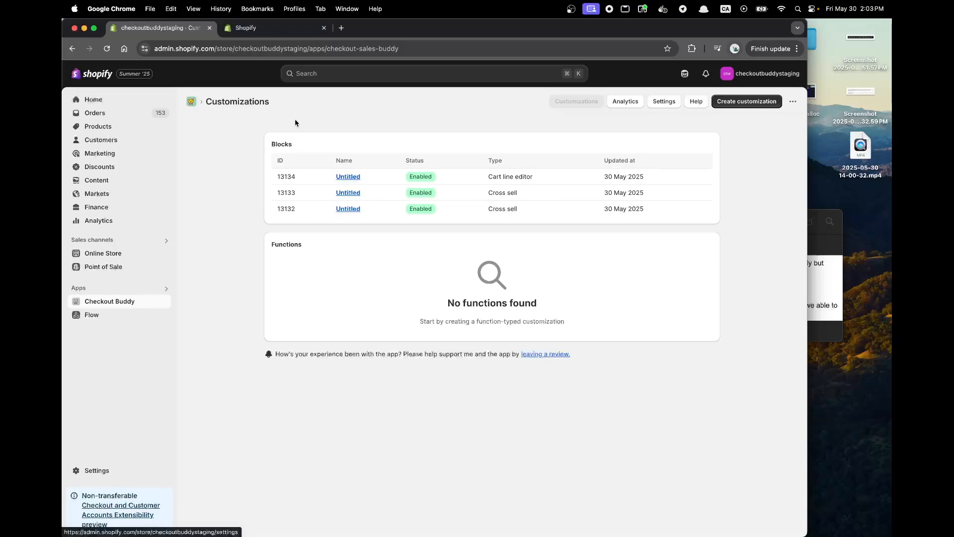
pyautogui.click(275, 31)
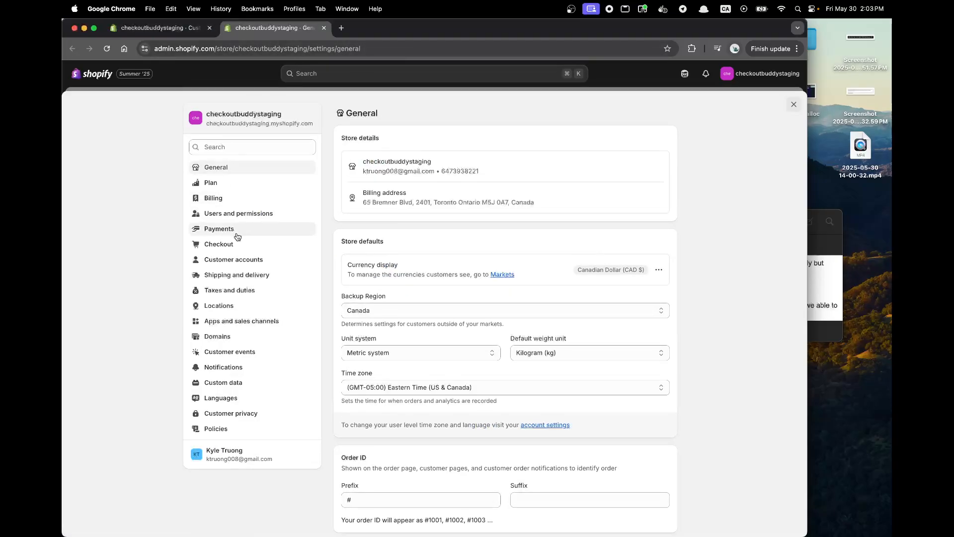
pyautogui.click(221, 245)
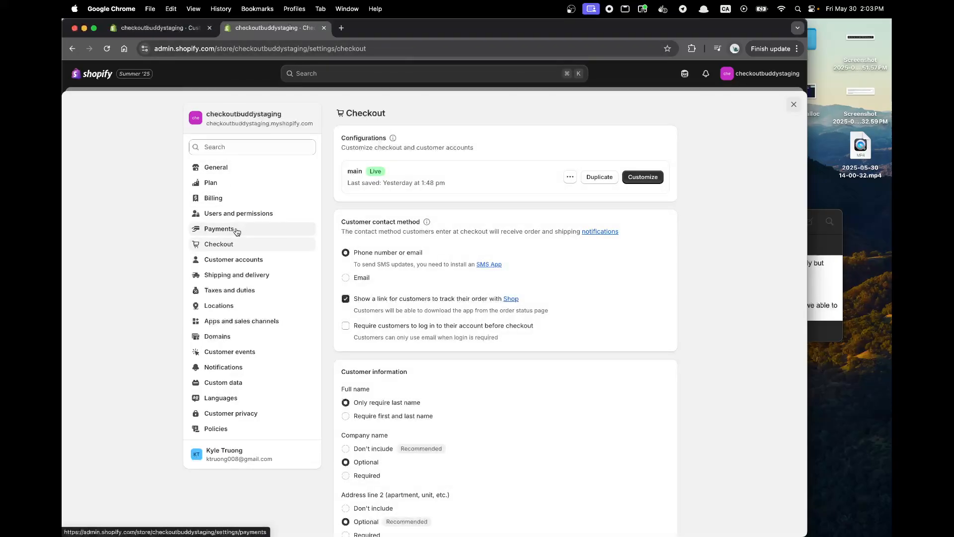
pyautogui.click(644, 177)
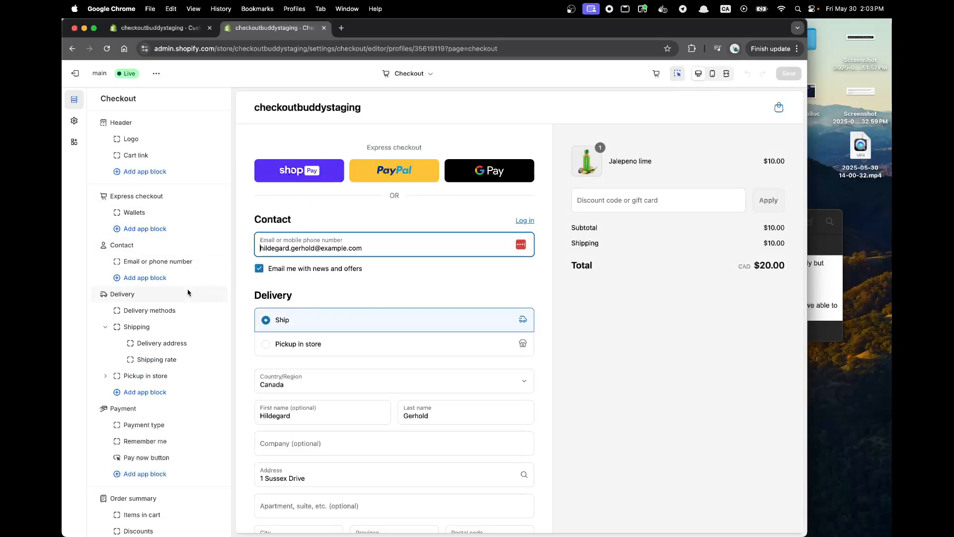
# Add a Checkout Buddy app block to the Contact section and include it in Shop Pay.
pyautogui.click(172, 283)
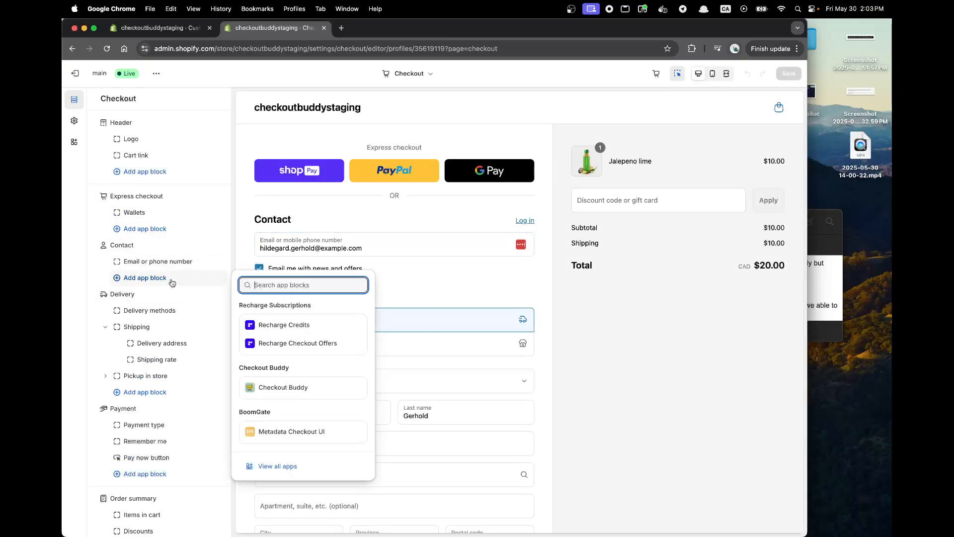
pyautogui.click(305, 389)
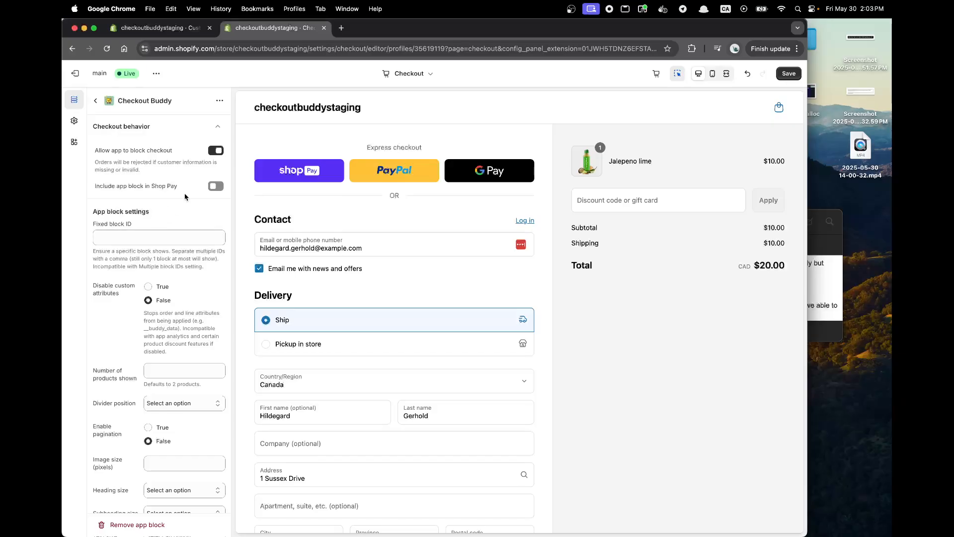
pyautogui.click(216, 186)
# Set the Contact app block's Fixed block ID to both cross sell blocks, 13132, 13133, and return to the checkout section list.
pyautogui.click(193, 33)
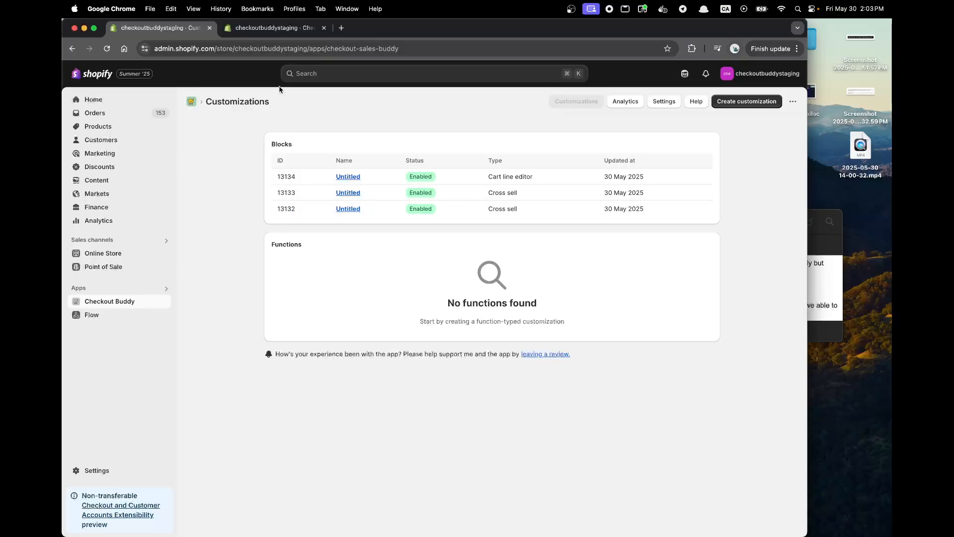
pyautogui.click(278, 27)
pyautogui.click(142, 244)
pyautogui.write('131')
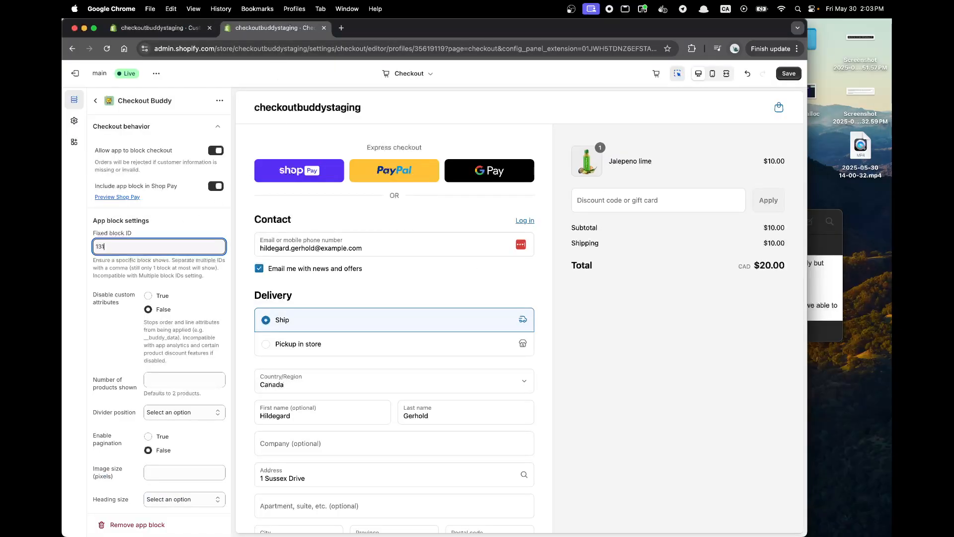
pyautogui.hotkey('ctrl', 'Tab')
pyautogui.hotkey('ctrl', 'Tab')
pyautogui.hotkey('ctrl', 'Tab')
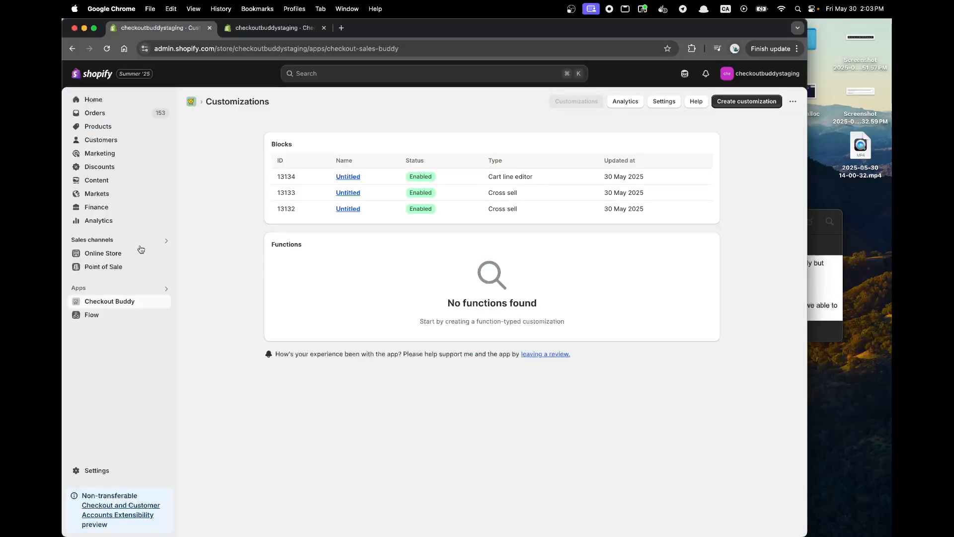
pyautogui.hotkey('ctrl', 'Tab')
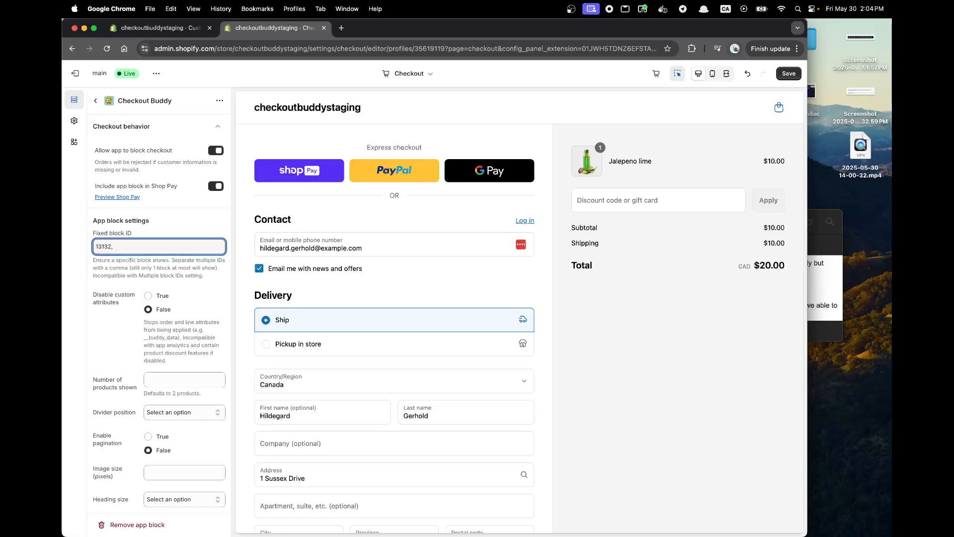
pyautogui.hotkey('ctrl', 'Tab')
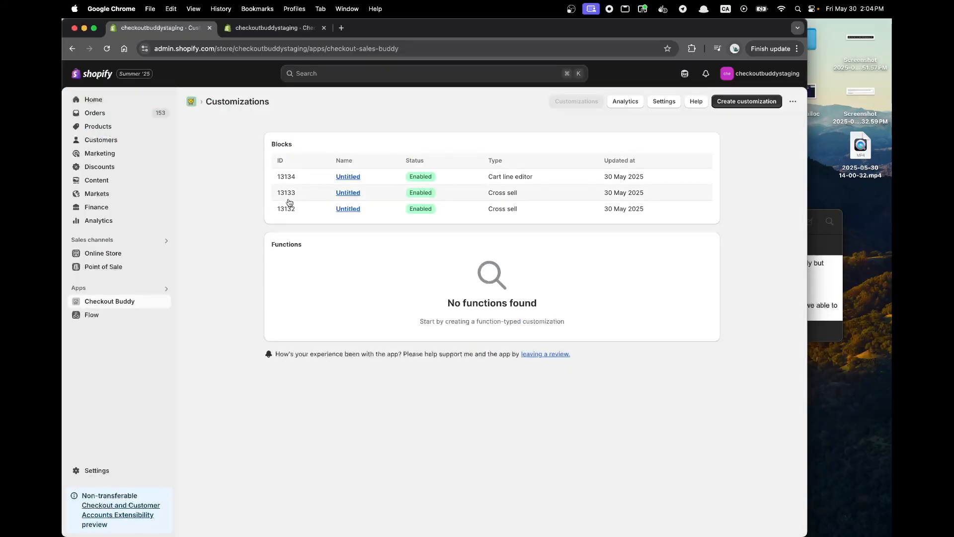
pyautogui.hotkey('ctrl', 'Tab')
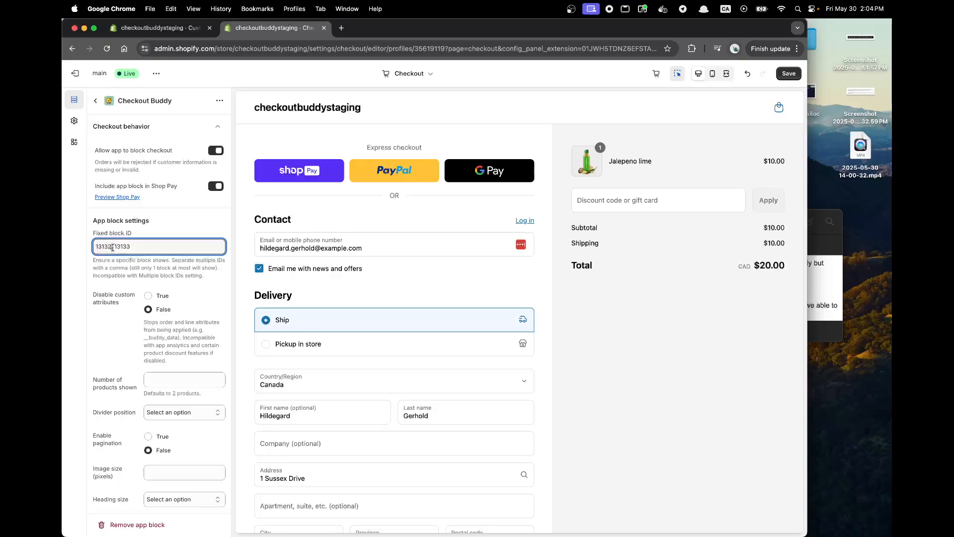
pyautogui.moveTo(111, 260); pyautogui.dragTo(208, 285)
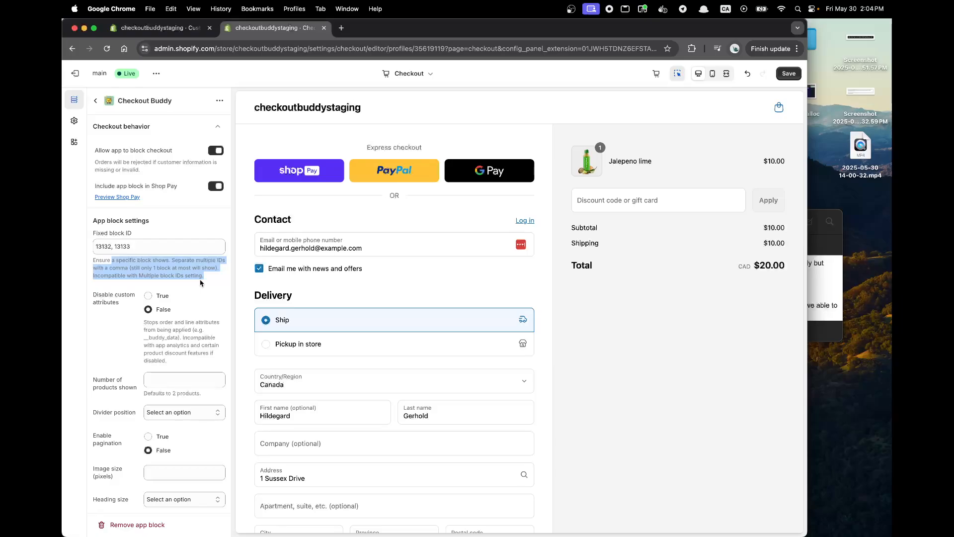
pyautogui.click(95, 101)
# Copy the cart line editor block's ID, 13134, from its customization page and return to the checkout editor.
pyautogui.hotkey('ctrl', 'Tab')
pyautogui.click(297, 178)
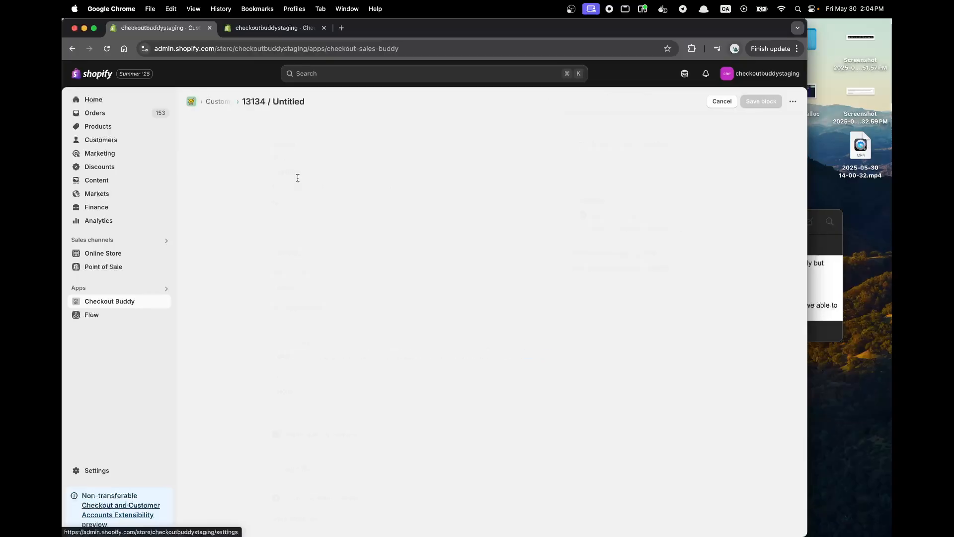
pyautogui.doubleClick(253, 101)
pyautogui.press('super+c')
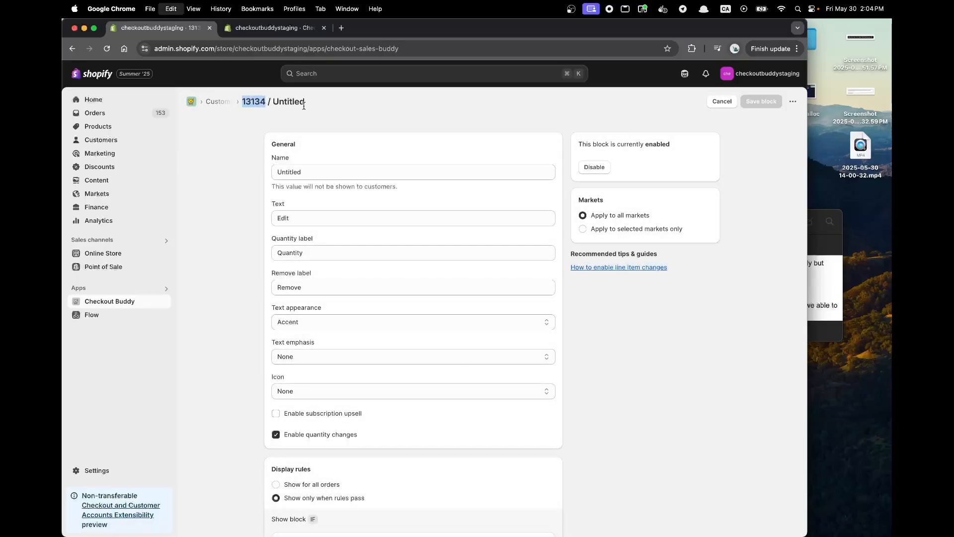
pyautogui.click(266, 34)
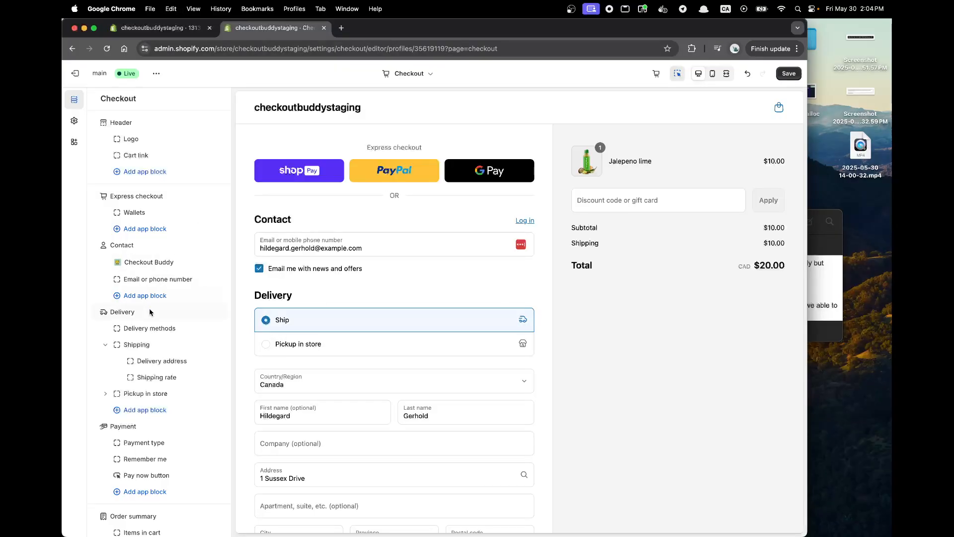
# Add a Checkout Buddy app block to the Order summary section.
pyautogui.scroll(-3, 132, 422)
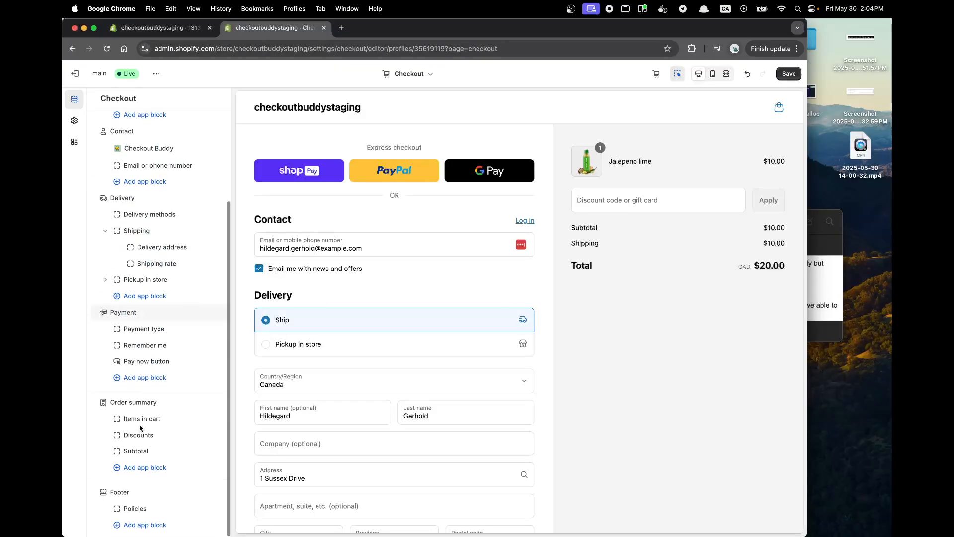
pyautogui.click(145, 473)
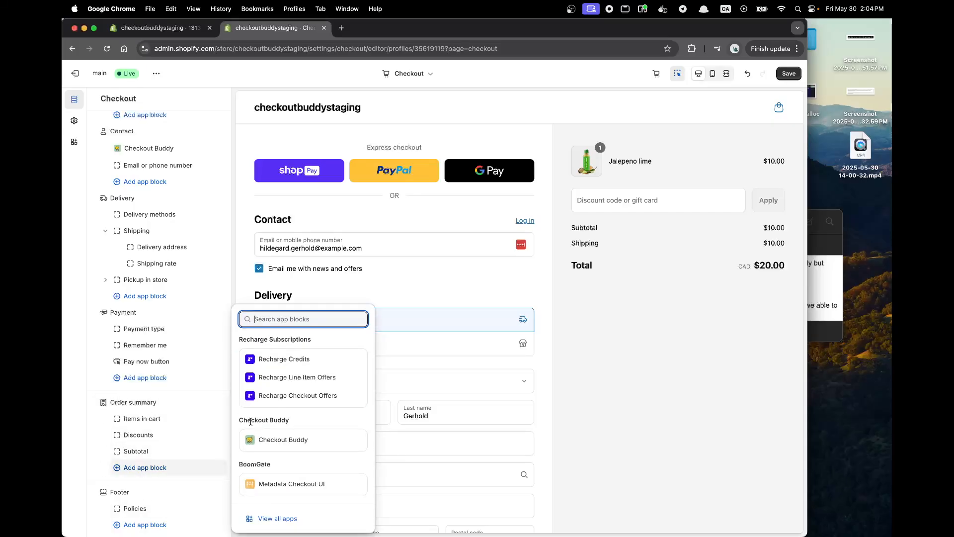
pyautogui.click(263, 439)
# Set the Order summary app block's Fixed block ID to 13134, include it in Shop Pay and return to the section list.
pyautogui.click(158, 241)
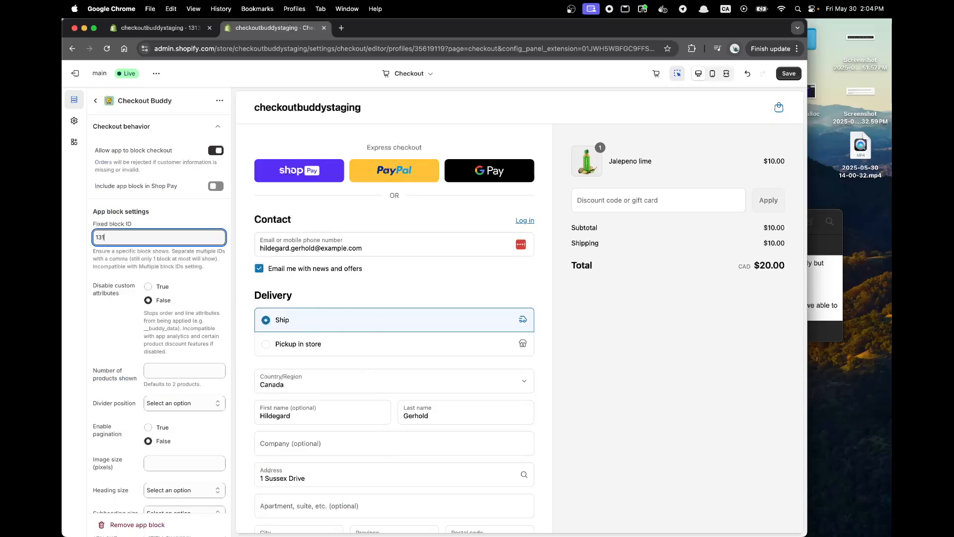
pyautogui.click(216, 186)
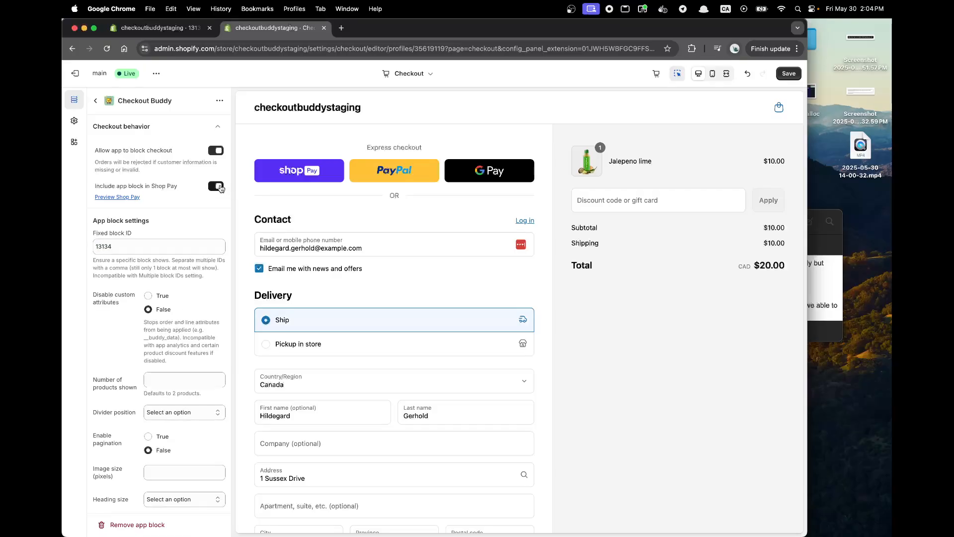
pyautogui.click(96, 101)
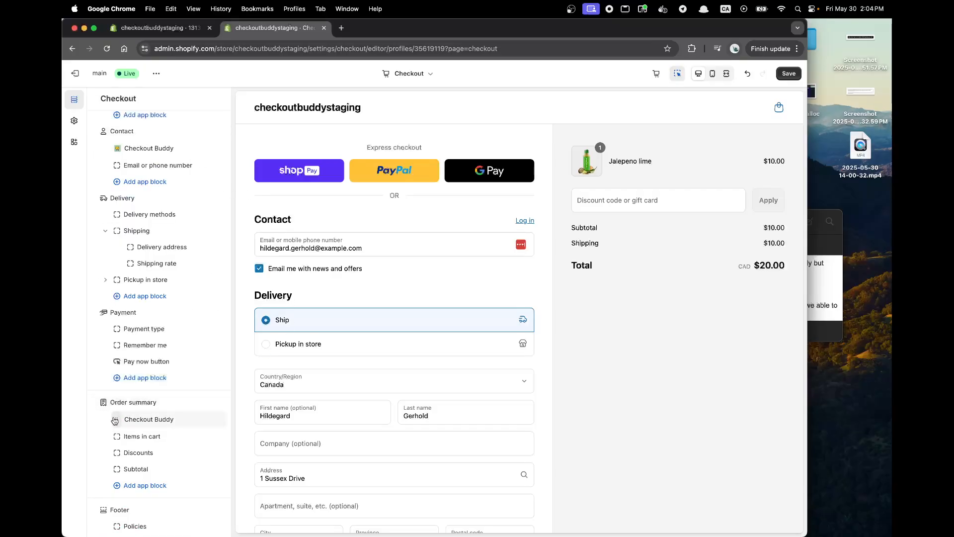
# Move the Order summary's Checkout Buddy block beneath Items in cart and save the checkout configuration.
pyautogui.moveTo(149, 419); pyautogui.dragTo(150, 436)
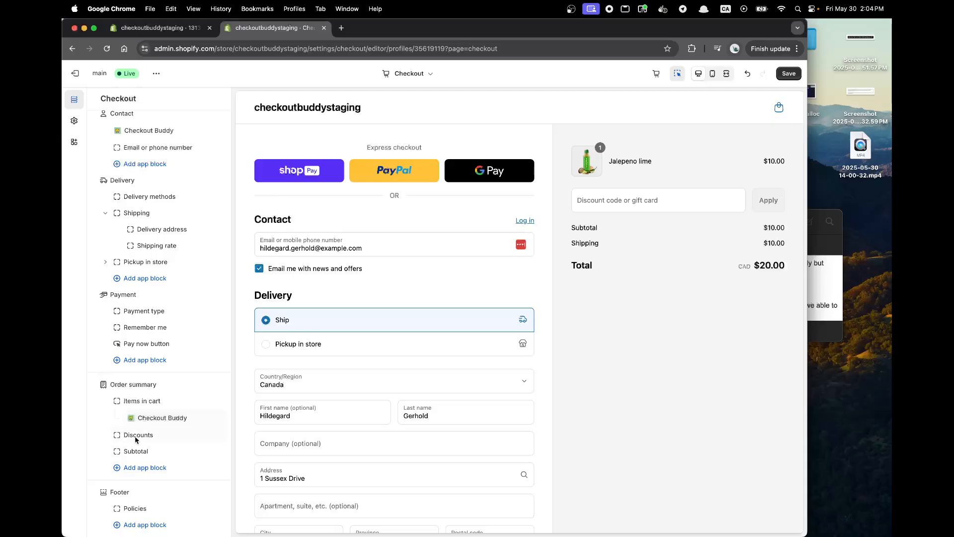
pyautogui.click(788, 75)
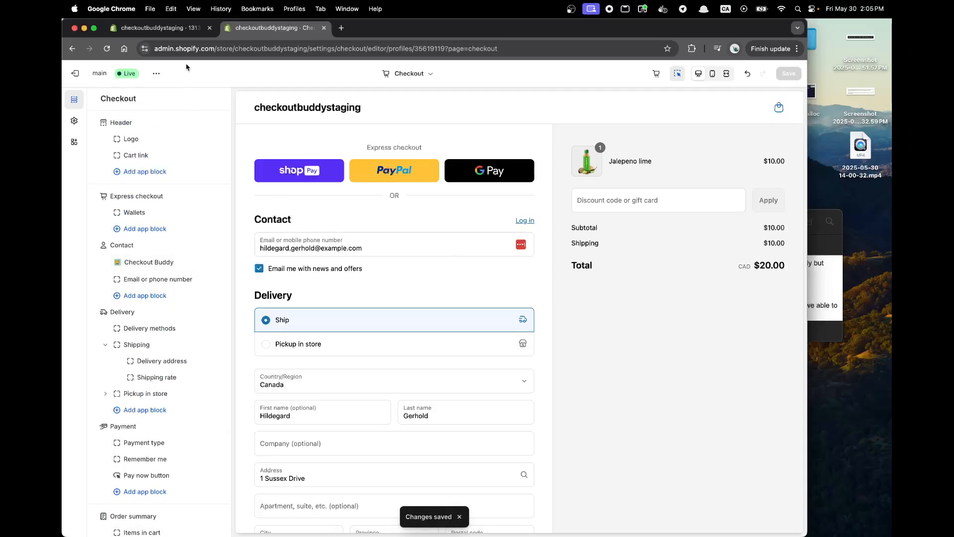
# Check the Fixed block IDs of the Checkout Buddy blocks in the Contact and Order summary sections.
pyautogui.click(140, 264)
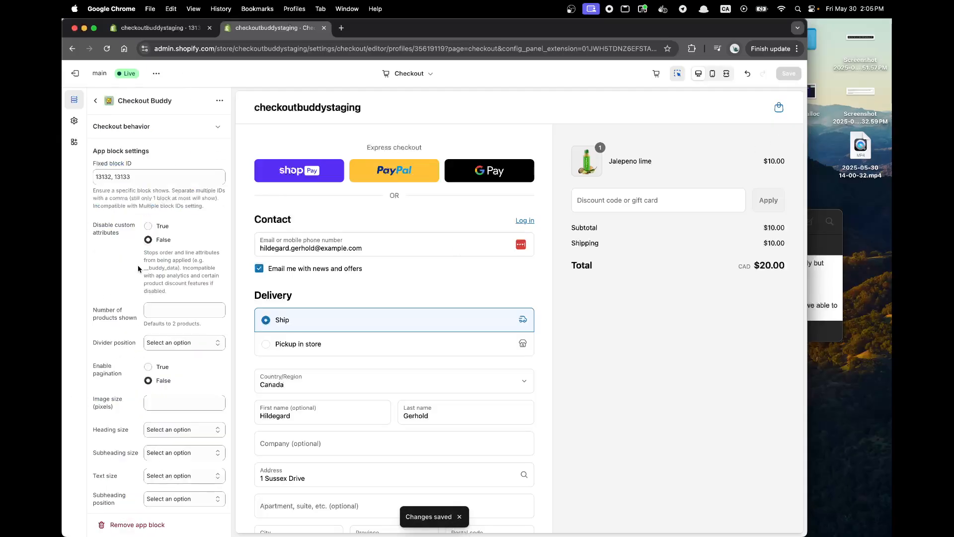
pyautogui.click(95, 101)
pyautogui.scroll(-5, 154, 299)
pyautogui.click(155, 422)
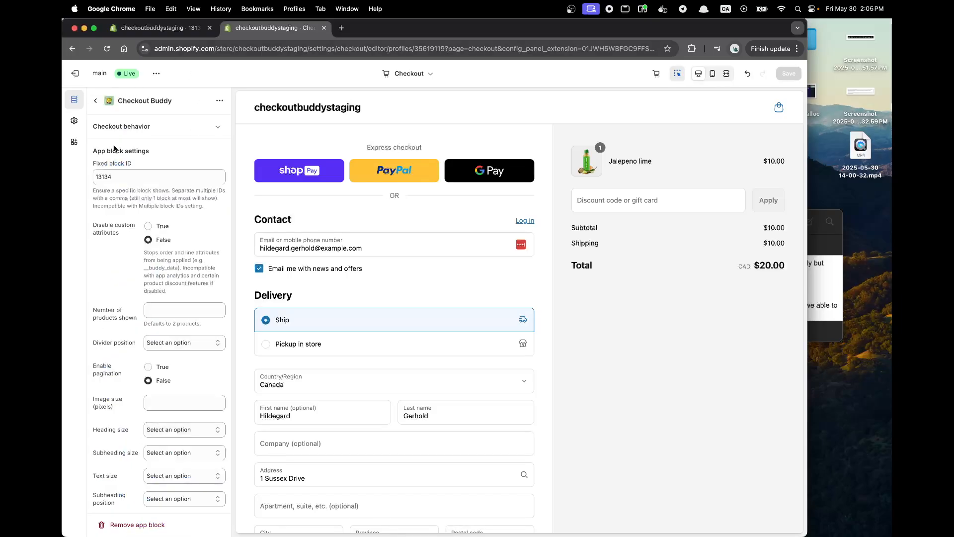
pyautogui.click(96, 101)
# Open the online store, add The Complete Snowboard in Ice to the cart and proceed to checkout.
pyautogui.click(153, 29)
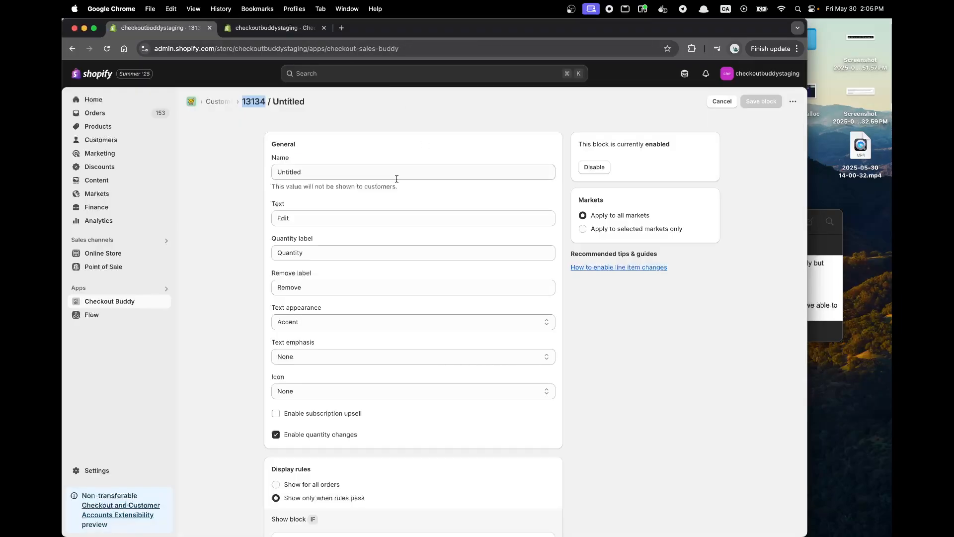
pyautogui.click(164, 255)
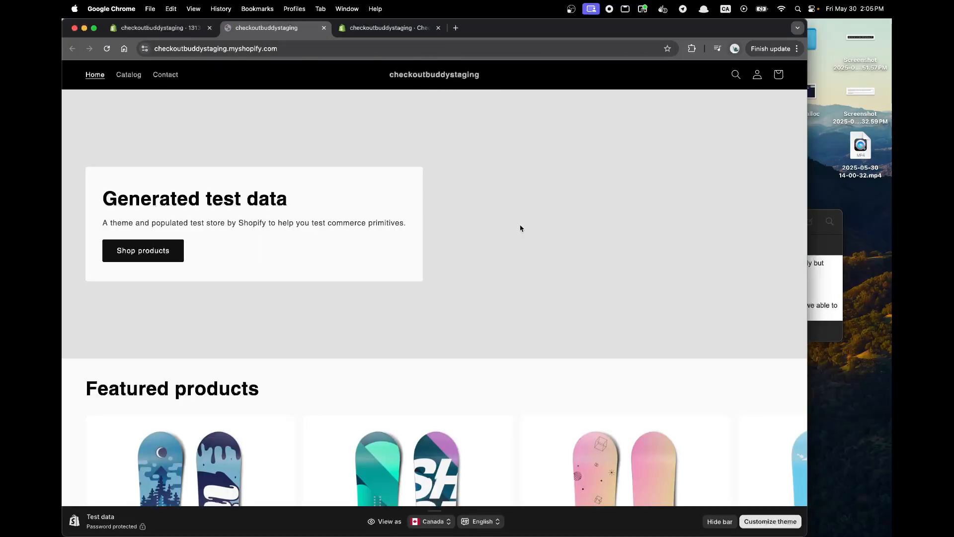
pyautogui.scroll(-8, 388, 344)
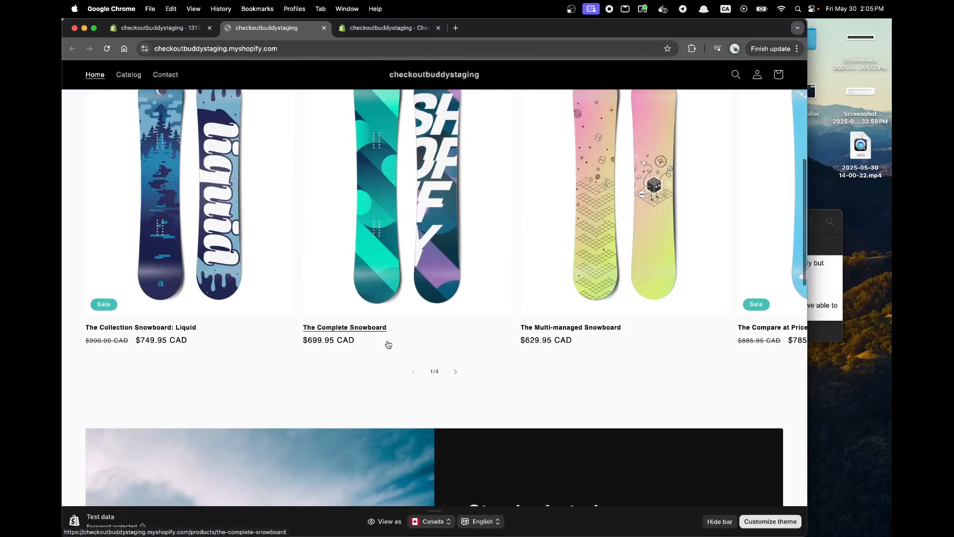
pyautogui.click(396, 208)
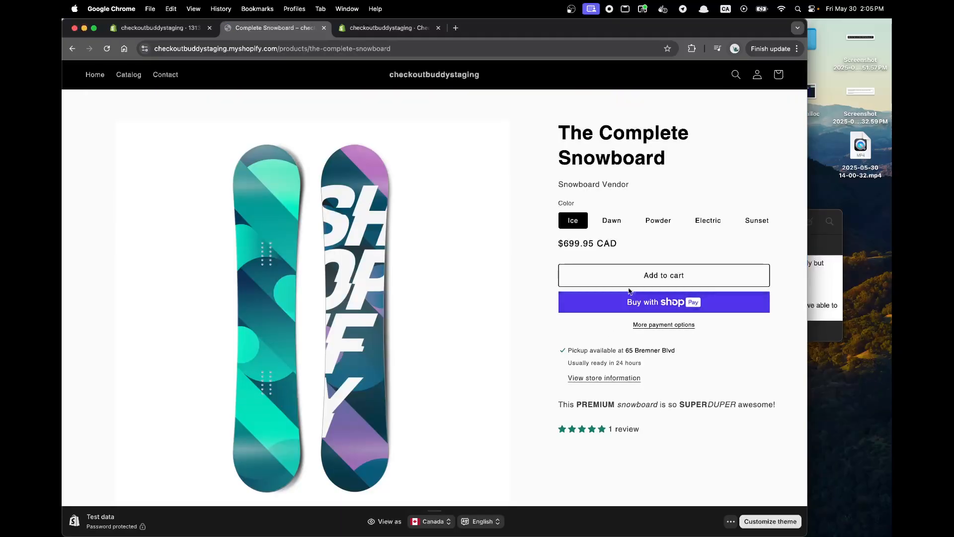
pyautogui.click(635, 281)
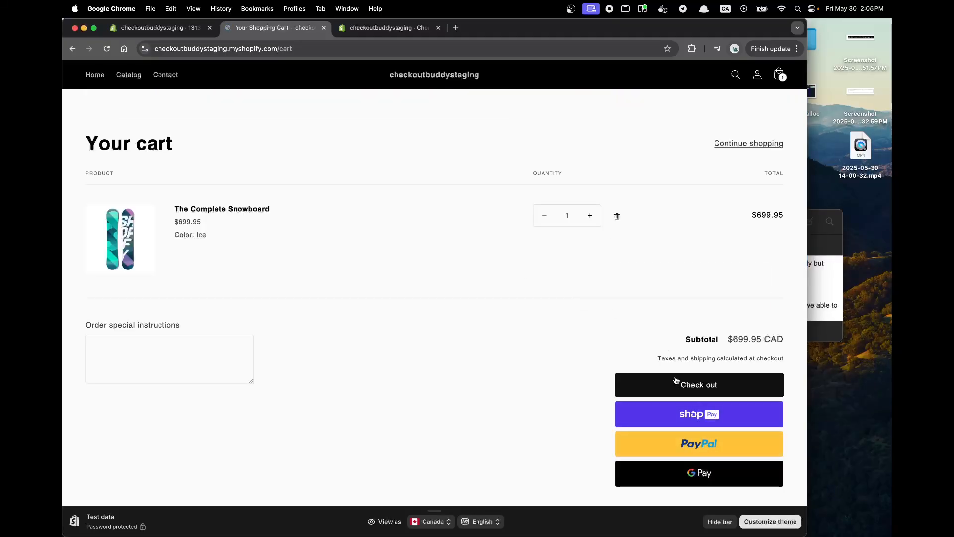
pyautogui.click(622, 383)
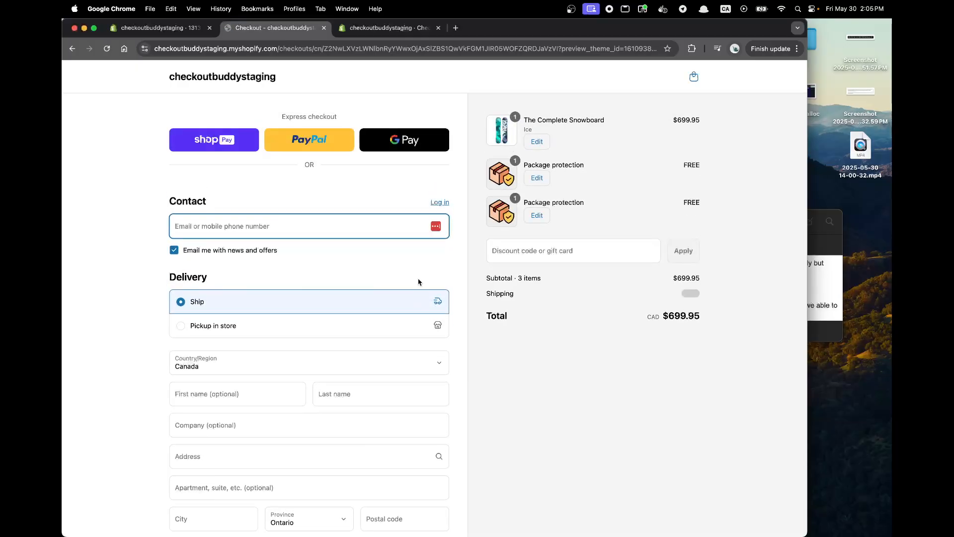
# Return from checkout to the cart and remove one Package protection line.
pyautogui.click(694, 77)
pyautogui.scroll(-5, 220, 270)
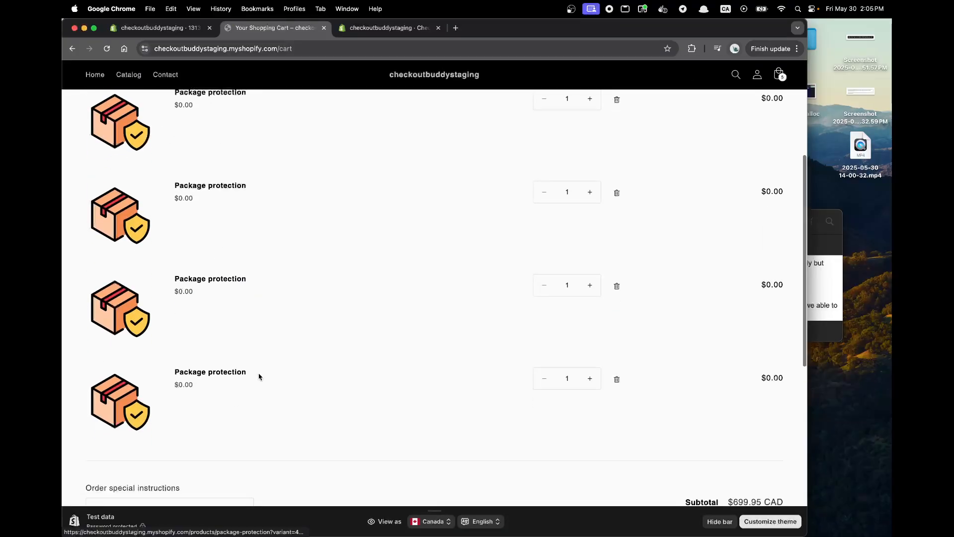
pyautogui.scroll(2, 231, 284)
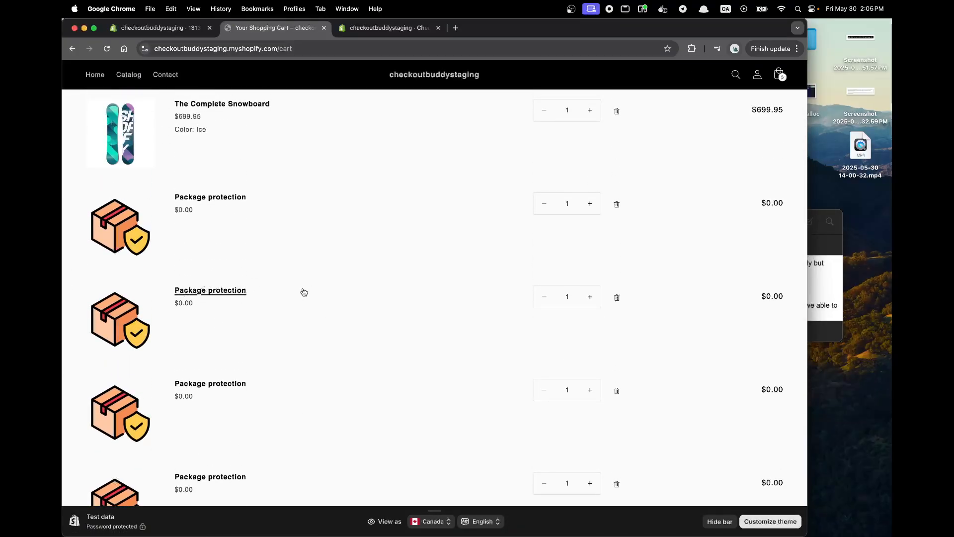
pyautogui.click(616, 299)
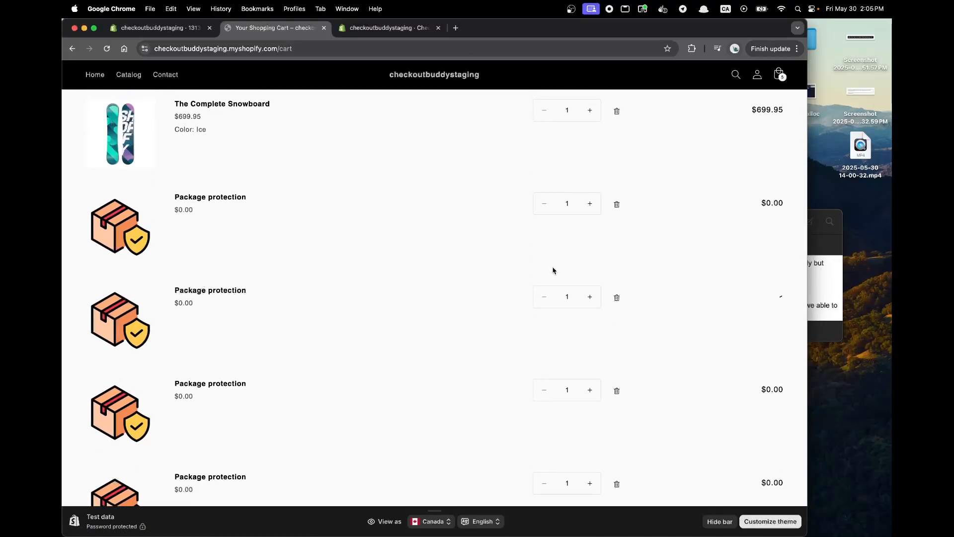
# Make cross sell block 13132 hide the product if already in cart and hide the customization if the cart contains the offer product, and save.
pyautogui.click(192, 31)
pyautogui.click(724, 102)
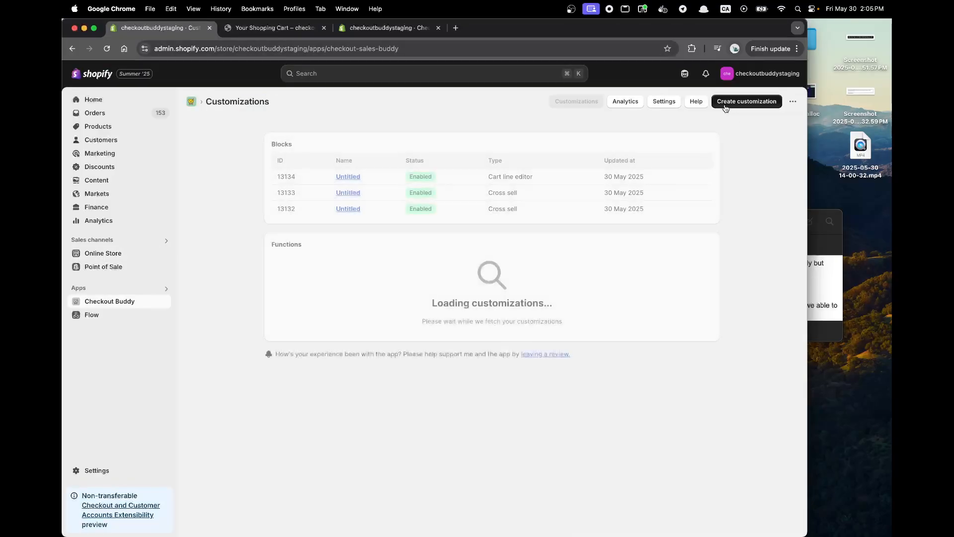
pyautogui.click(352, 209)
pyautogui.scroll(-5, 277, 288)
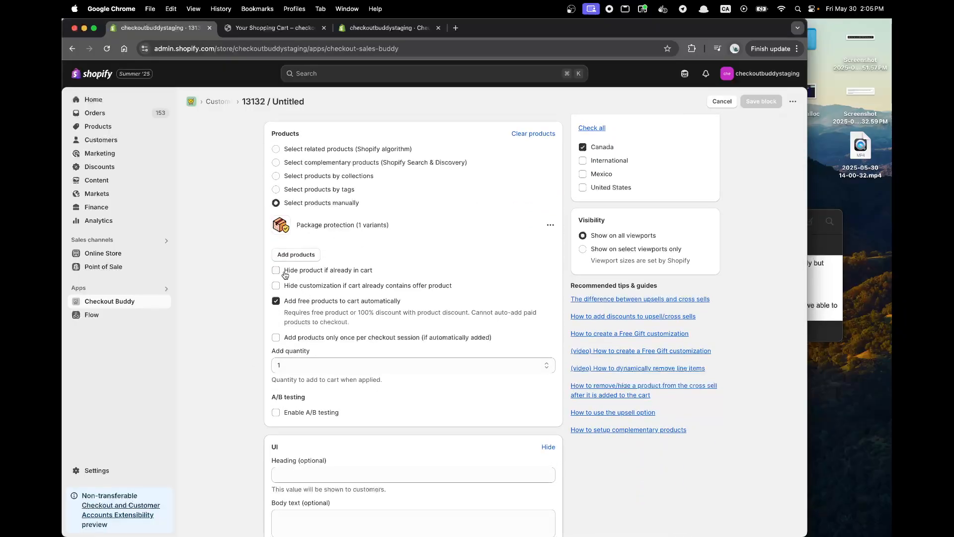
pyautogui.click(291, 286)
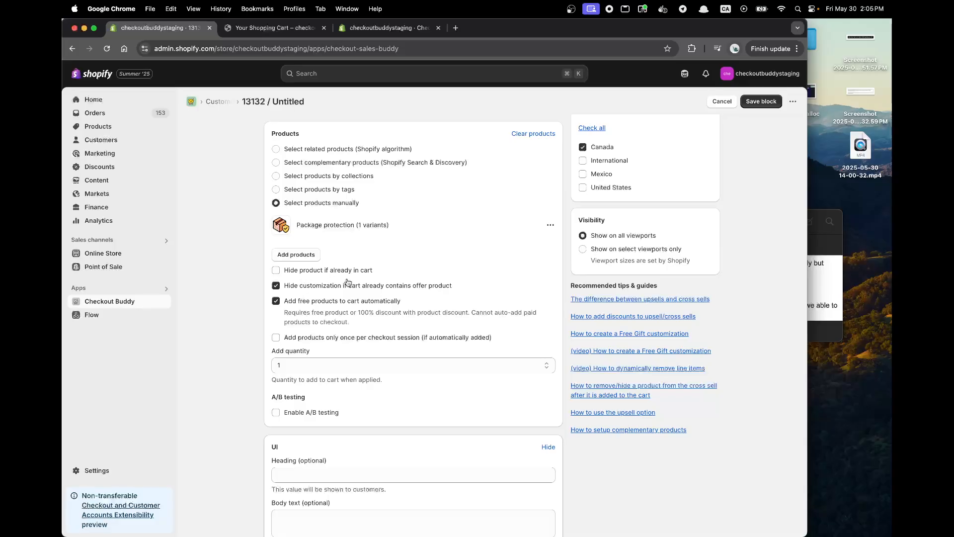
pyautogui.click(321, 272)
pyautogui.click(761, 101)
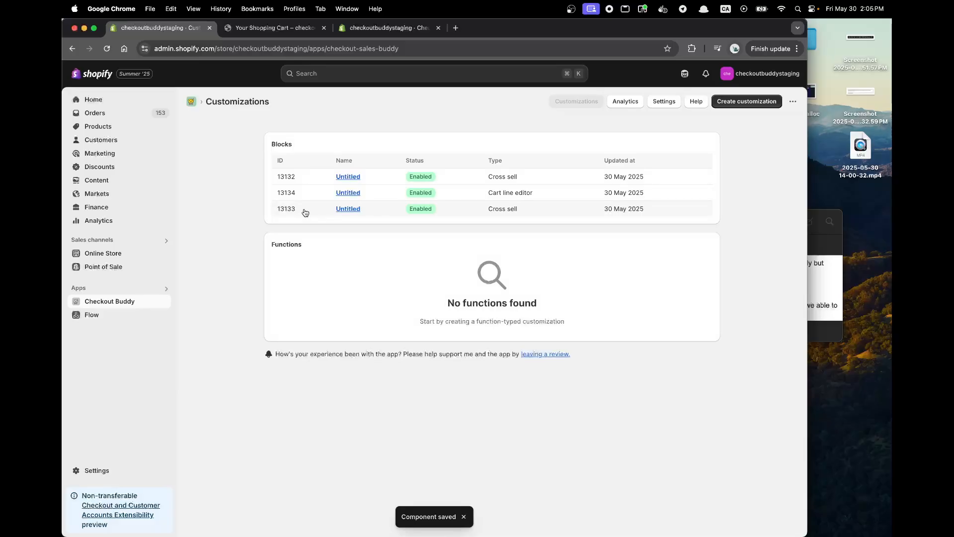
# Enable the same two hide-if-in-cart options in cross sell block 13133, save it and return to the customizations list.
pyautogui.click(305, 213)
pyautogui.scroll(-3, 334, 318)
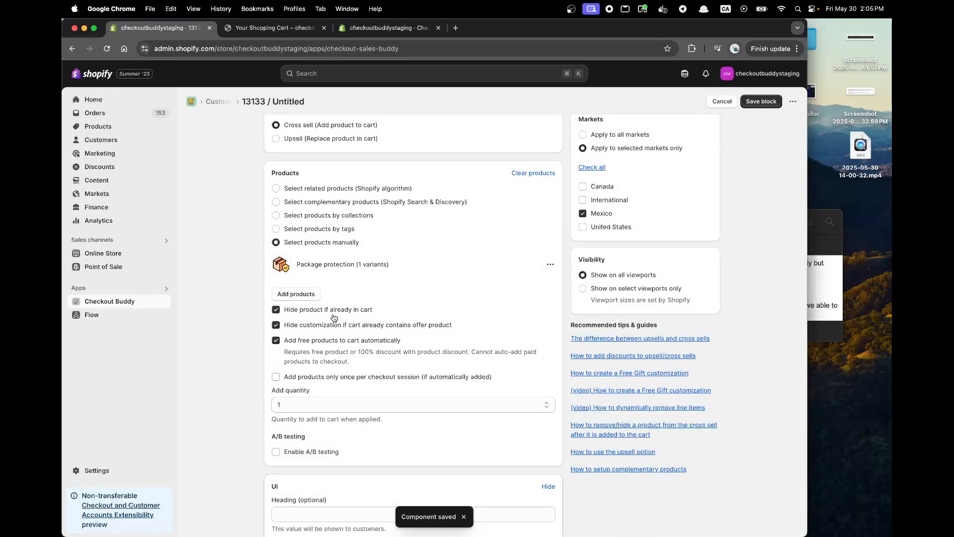
pyautogui.click(760, 101)
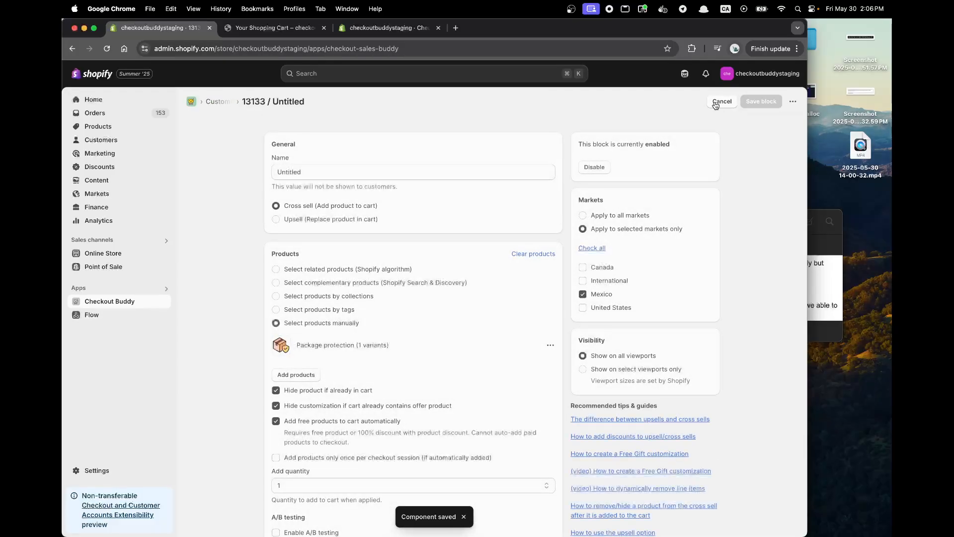
pyautogui.click(722, 102)
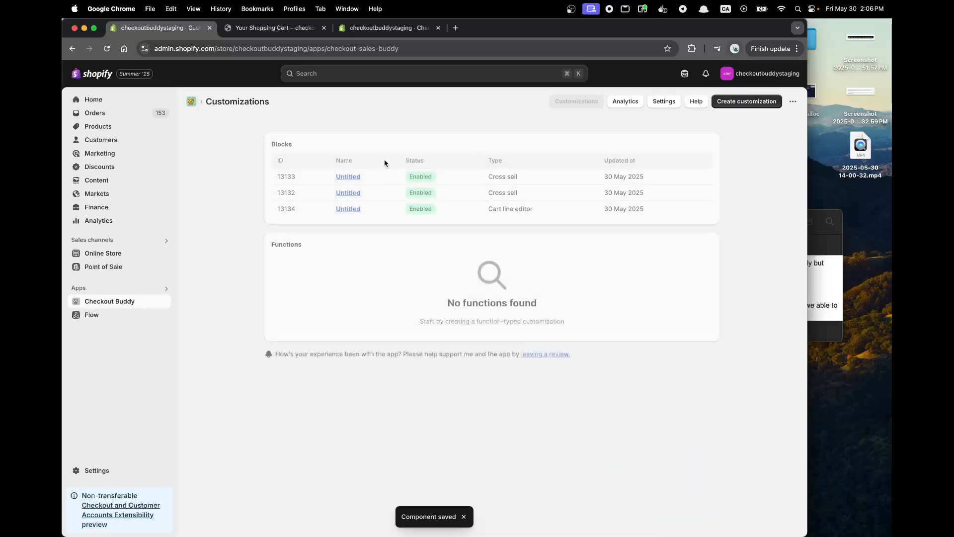
# Review the display rule of cart line editor block 13134 and compare it with the products in the store cart.
pyautogui.click(343, 211)
pyautogui.scroll(-3, 343, 212)
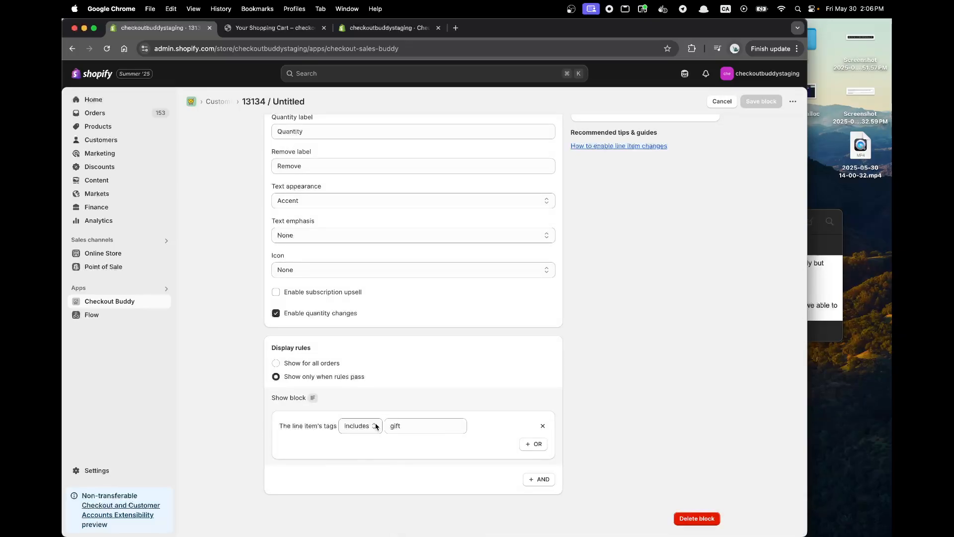
pyautogui.hotkey('ctrl', 'Tab')
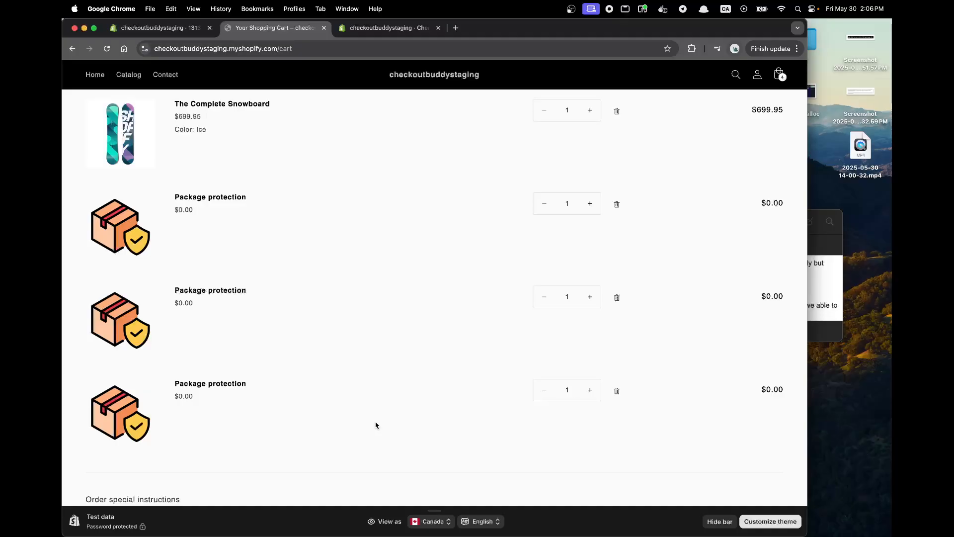
pyautogui.scroll(3, 258, 174)
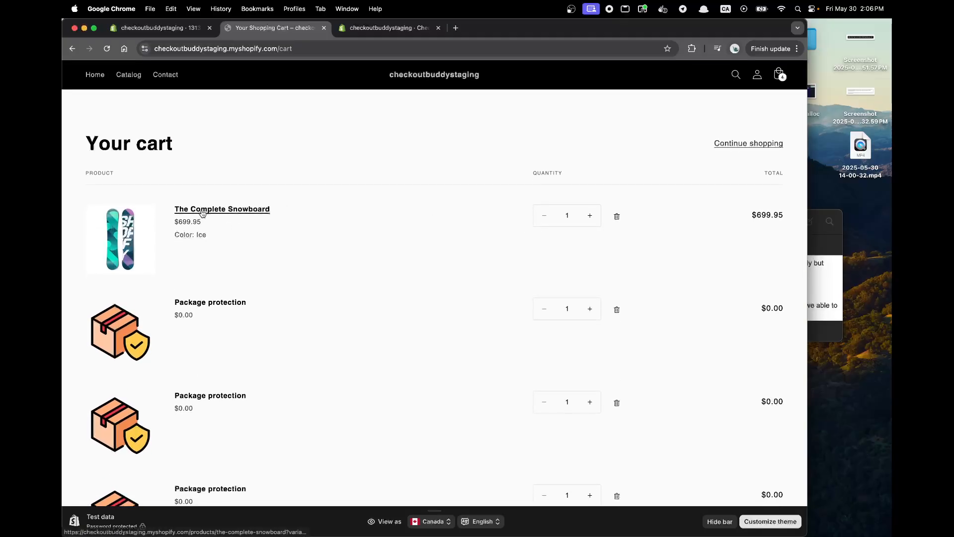
# Open the Package protection product from the store's product list in its own tab, closing the surplus tab.
pyautogui.click(164, 32)
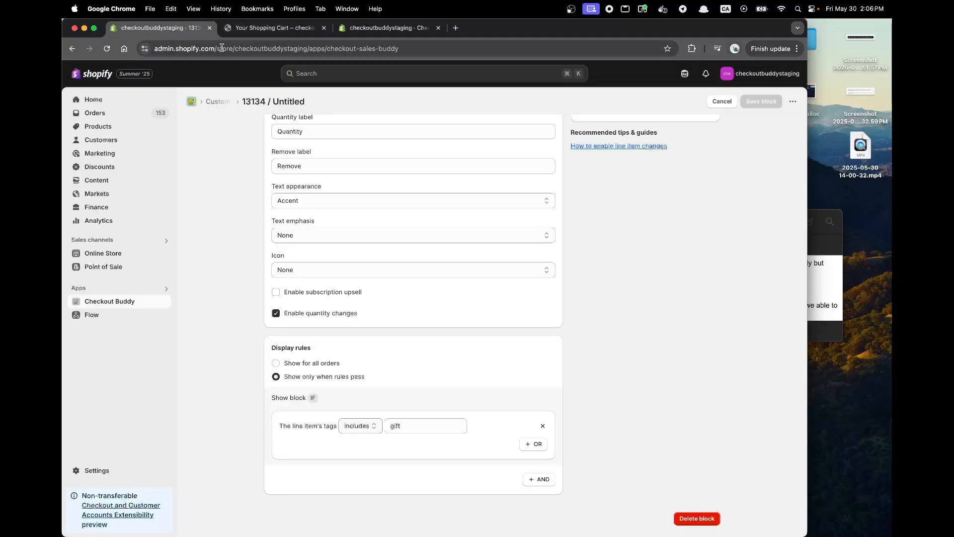
pyautogui.keyDown('super'); pyautogui.click(112, 132); pyautogui.keyUp('super')
pyautogui.hotkey('ctrl', 'Tab')
pyautogui.hotkey('ctrl', 'Tab')
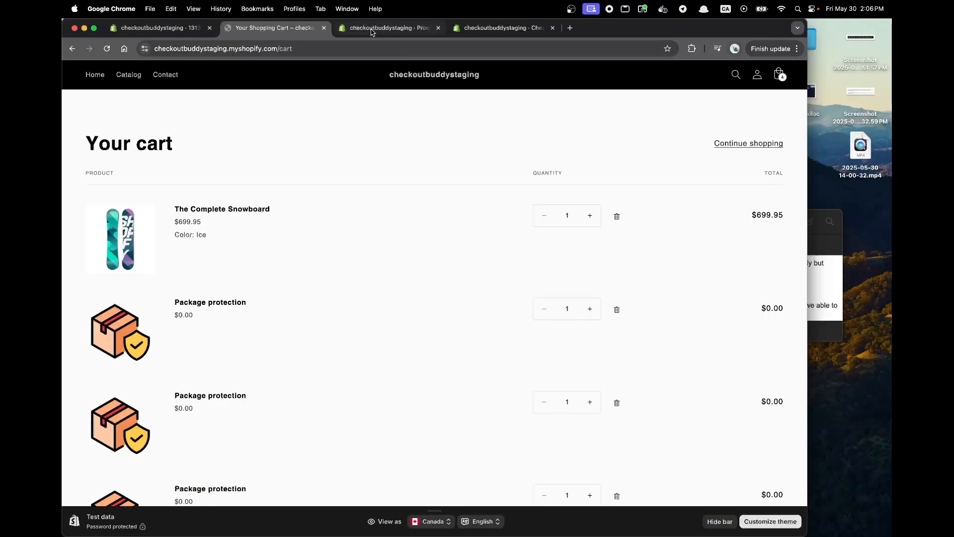
pyautogui.scroll(-1, 316, 306)
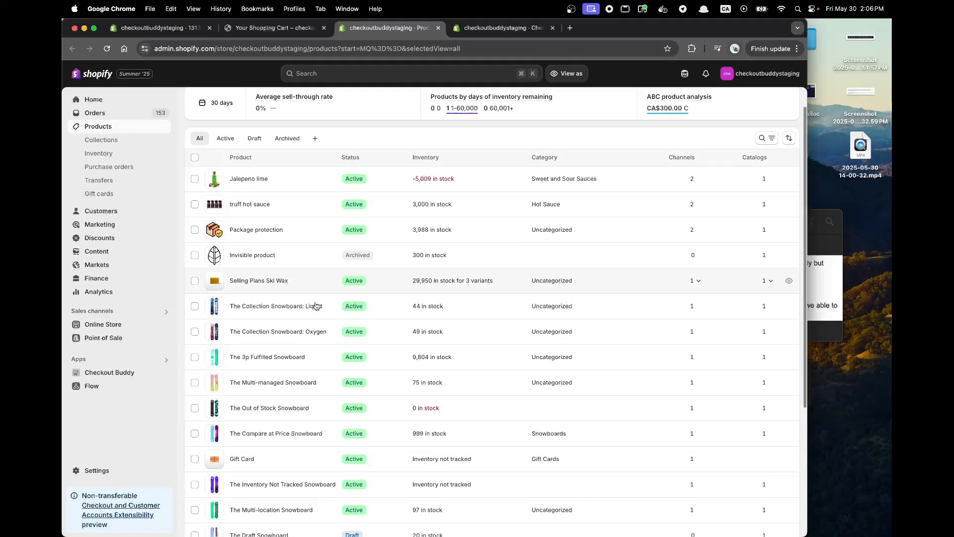
pyautogui.keyDown('super'); pyautogui.click(255, 230); pyautogui.keyUp('super')
pyautogui.keyDown('super'); pyautogui.click(255, 230); pyautogui.keyUp('super')
pyautogui.scroll(-5, 255, 230)
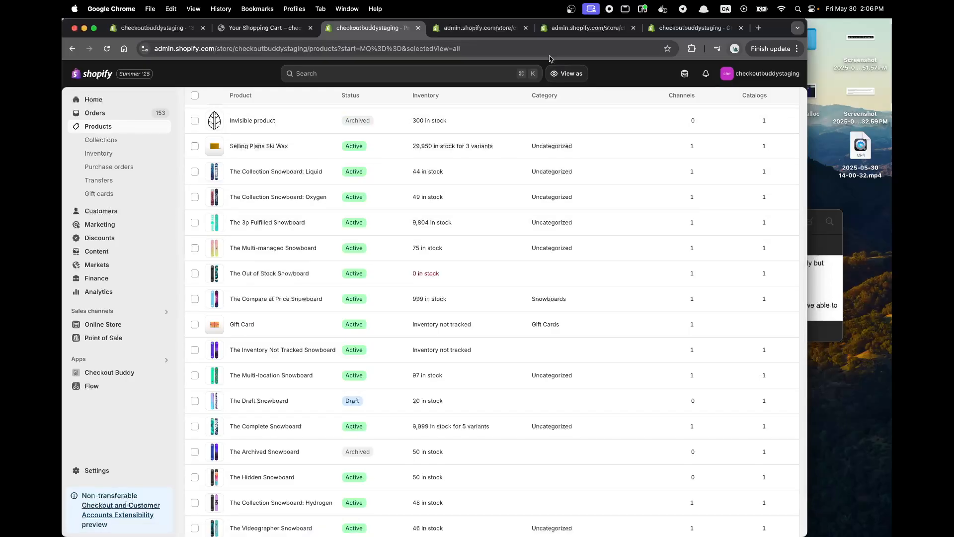
pyautogui.click(526, 28)
# Remove the gift tag from The Complete Snowboard product and save it.
pyautogui.scroll(-2, 293, 308)
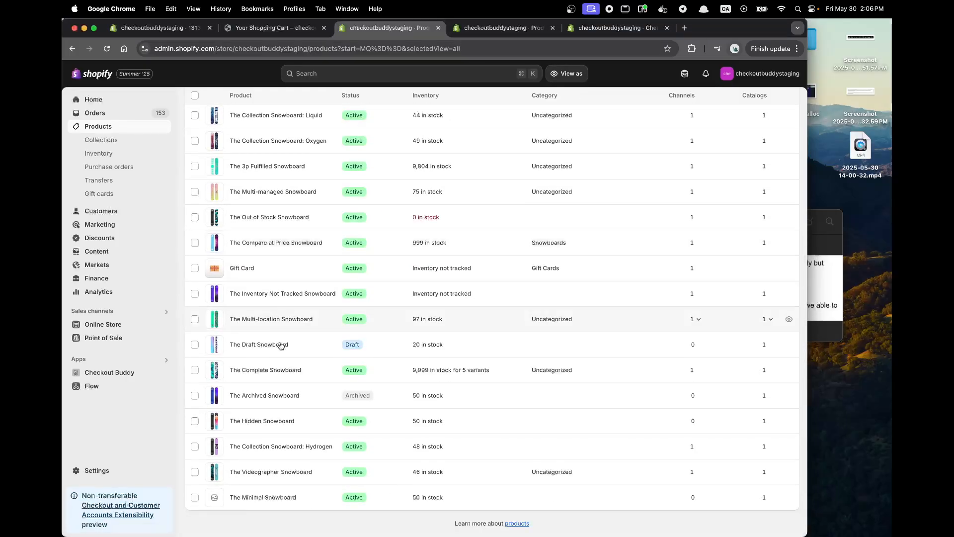
pyautogui.keyDown('super'); pyautogui.click(268, 370); pyautogui.keyUp('super')
pyautogui.hotkey('ctrl', 'Tab')
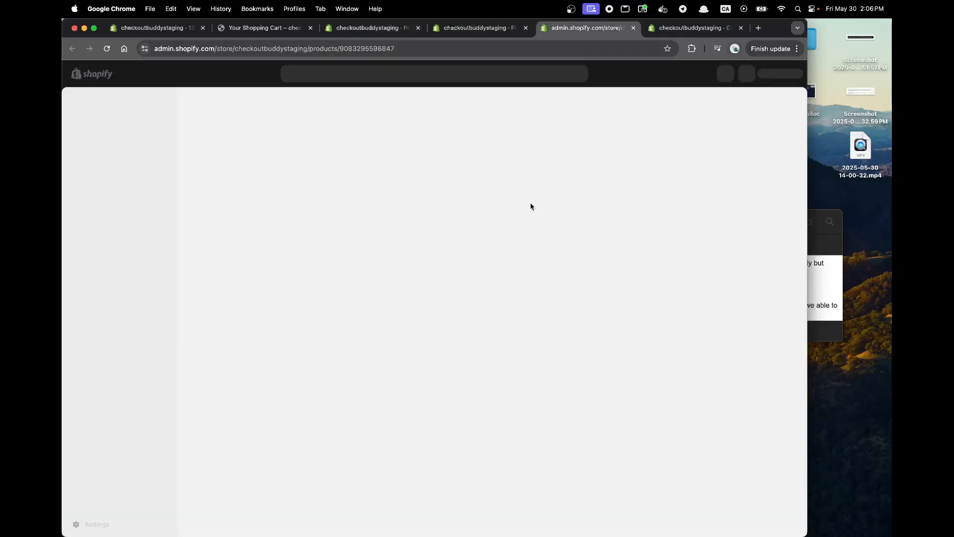
pyautogui.scroll(-3, 497, 276)
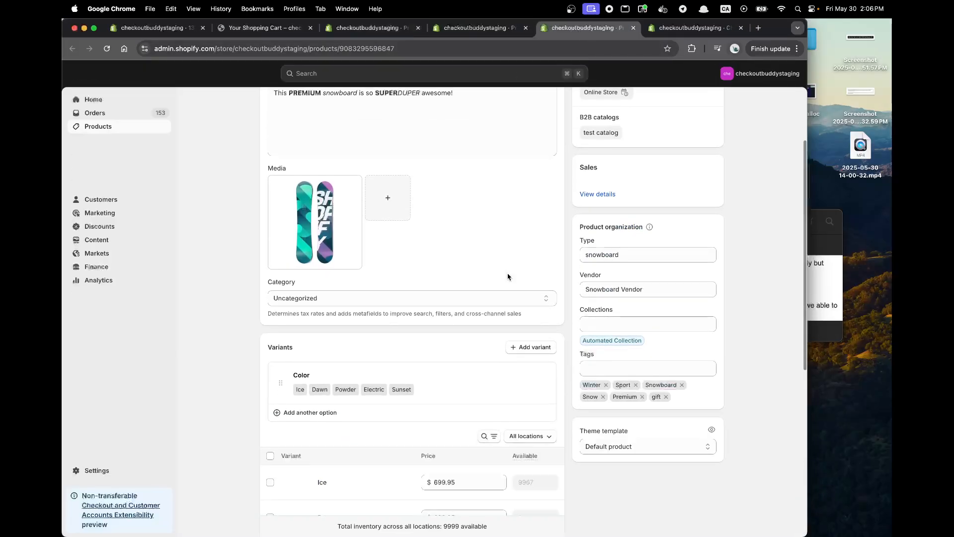
pyautogui.click(666, 397)
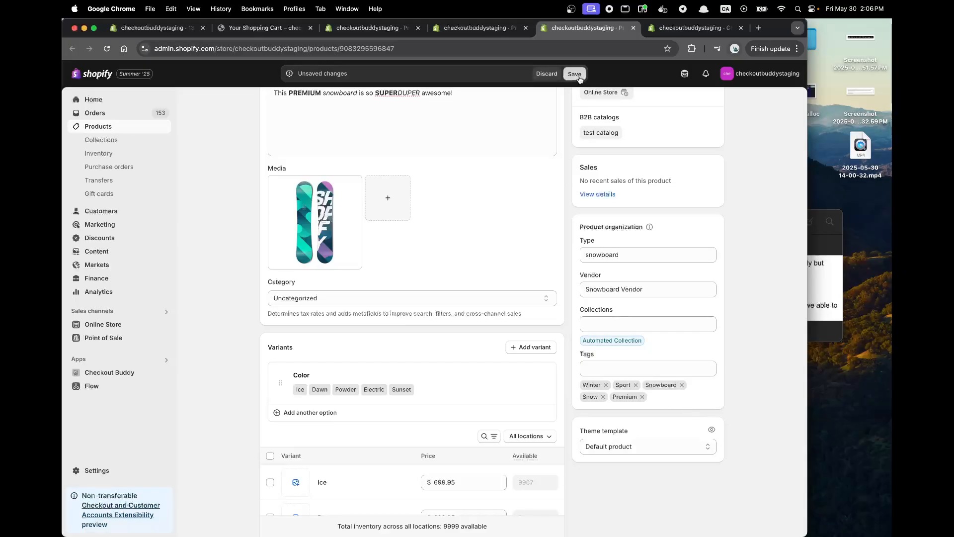
pyautogui.click(575, 74)
# Check the tags on the Package protection product and close its tab.
pyautogui.click(500, 30)
pyautogui.scroll(-4, 457, 392)
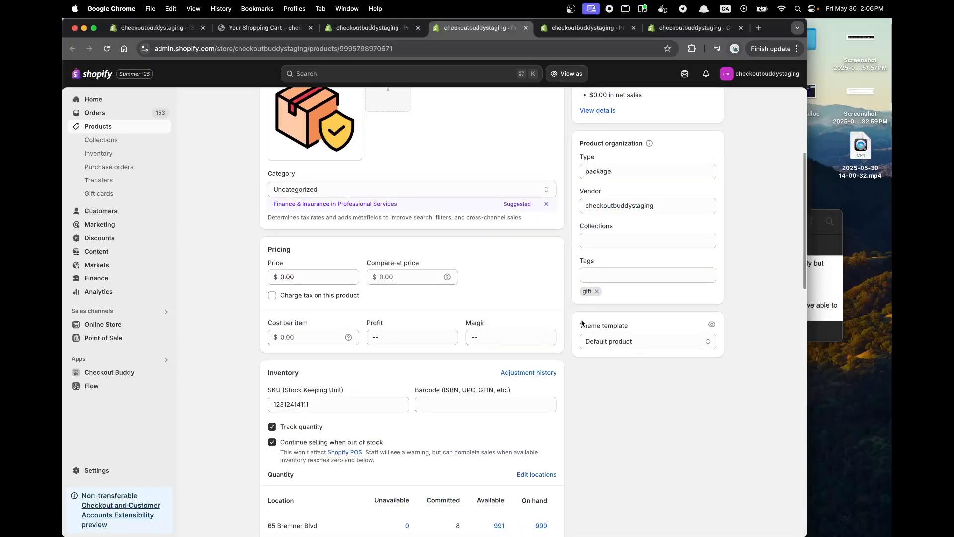
pyautogui.scroll(2, 583, 323)
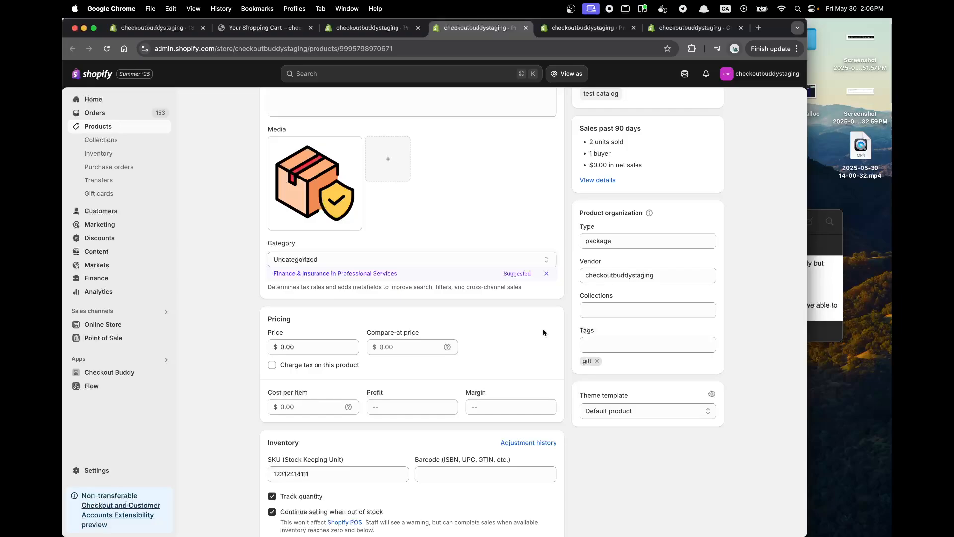
pyautogui.click(527, 28)
# Close the snowboard's product tab and return to the store cart.
pyautogui.click(370, 32)
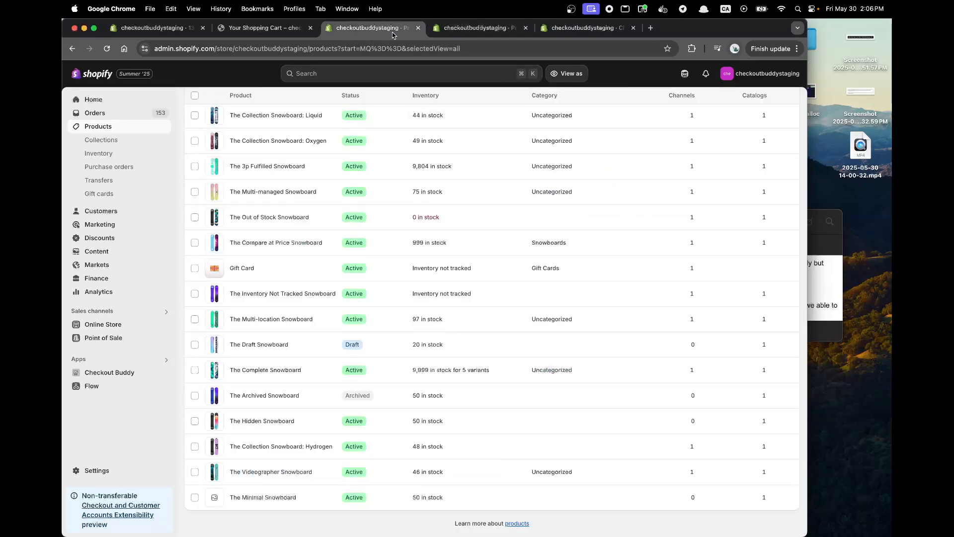
pyautogui.click(480, 32)
pyautogui.press('super+w')
pyautogui.click(270, 29)
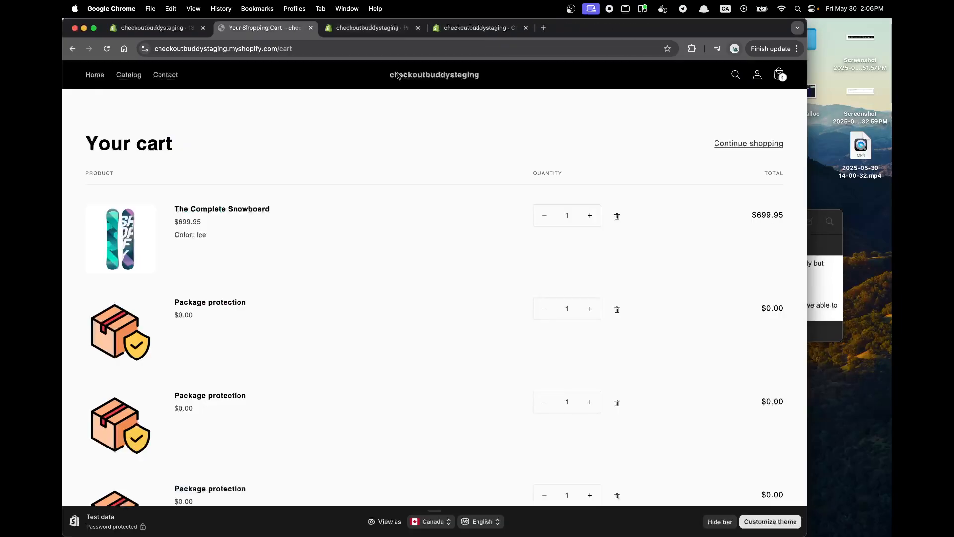
# Remove every Package protection item from the refreshed cart and proceed to checkout with only the snowboard.
pyautogui.press('super+r')
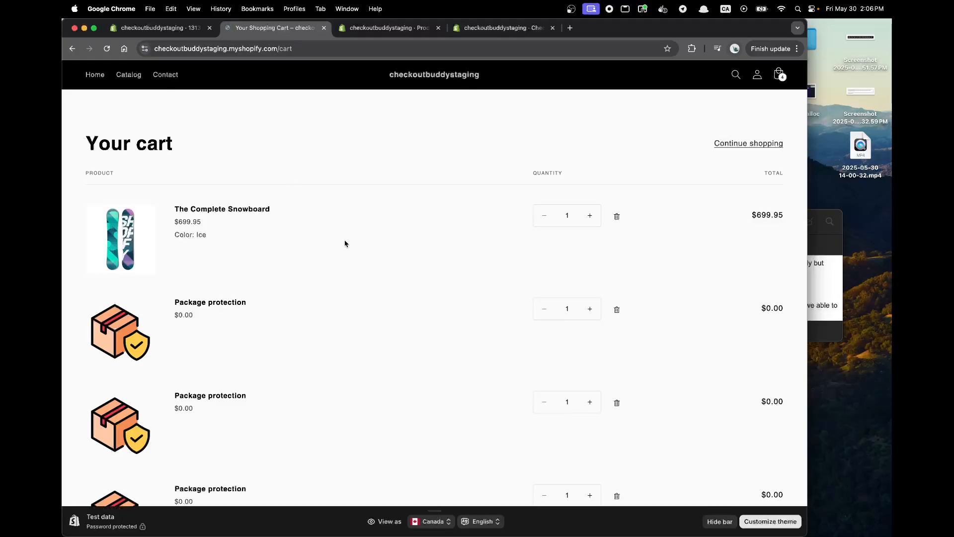
pyautogui.scroll(-3, 345, 243)
pyautogui.click(619, 192)
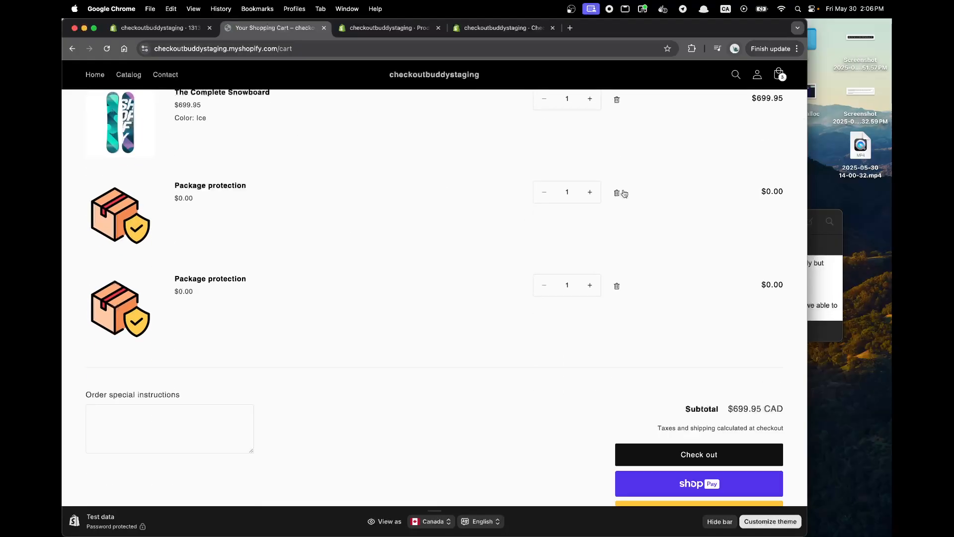
pyautogui.click(617, 193)
pyautogui.click(619, 194)
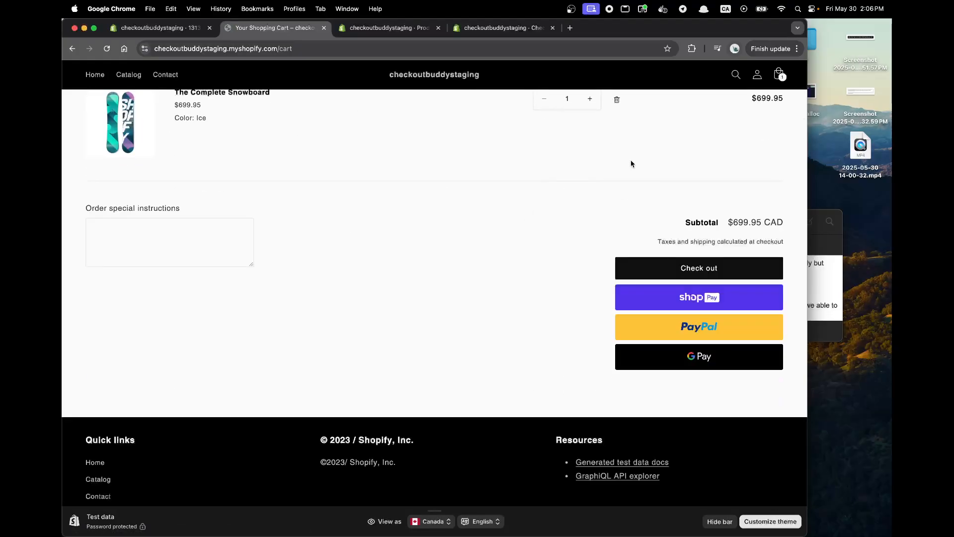
pyautogui.click(696, 366)
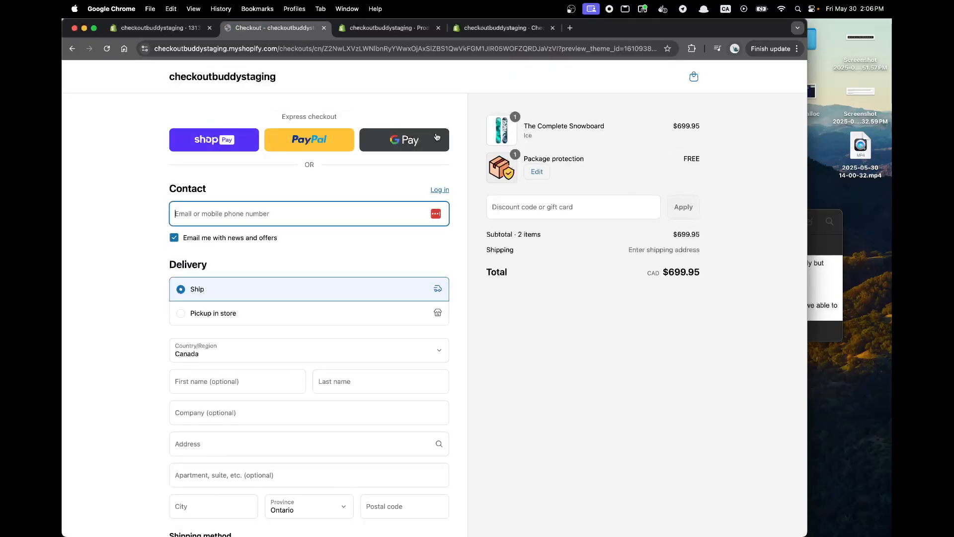
# Examine the quantity and remove controls that the cart line editor offers for Package protection in the checkout.
pyautogui.click(536, 174)
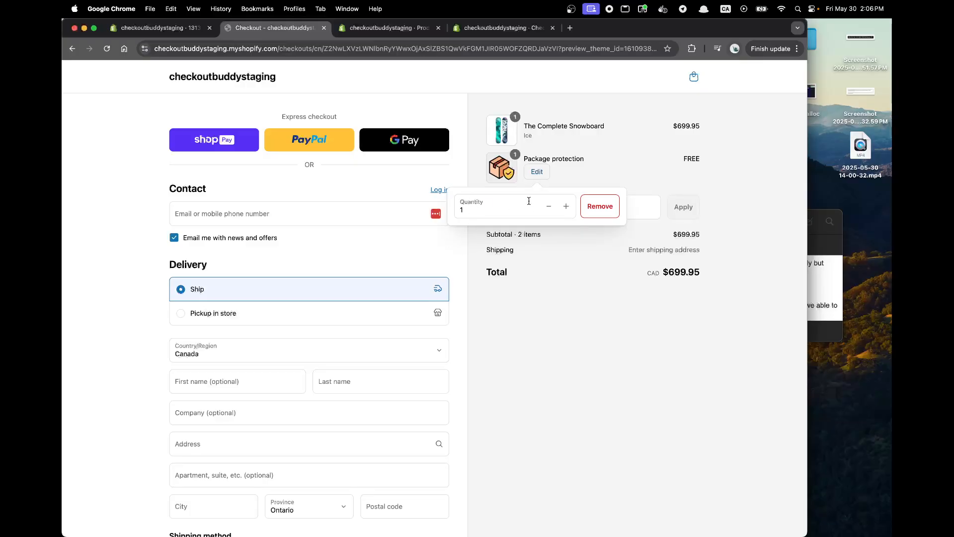
pyautogui.click(532, 175)
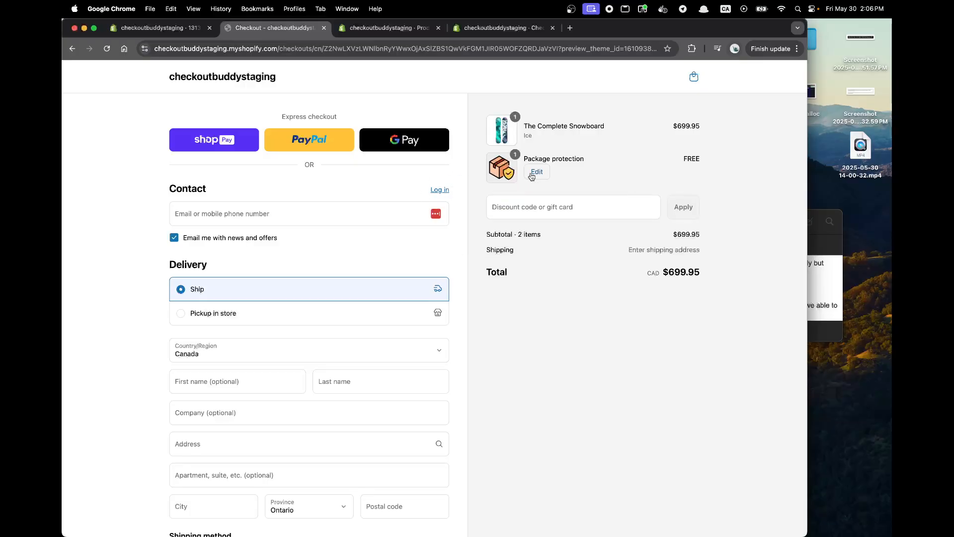
pyautogui.click(532, 175)
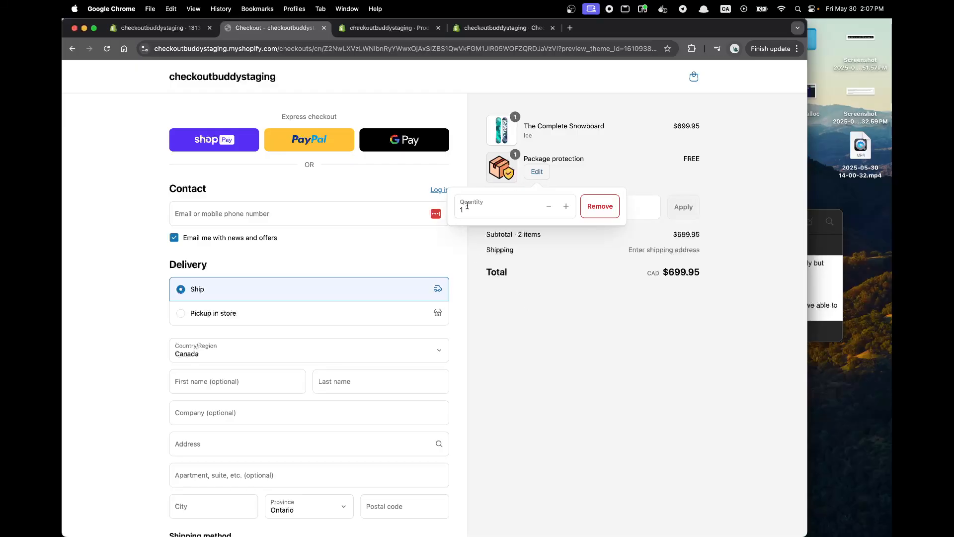
pyautogui.click(569, 172)
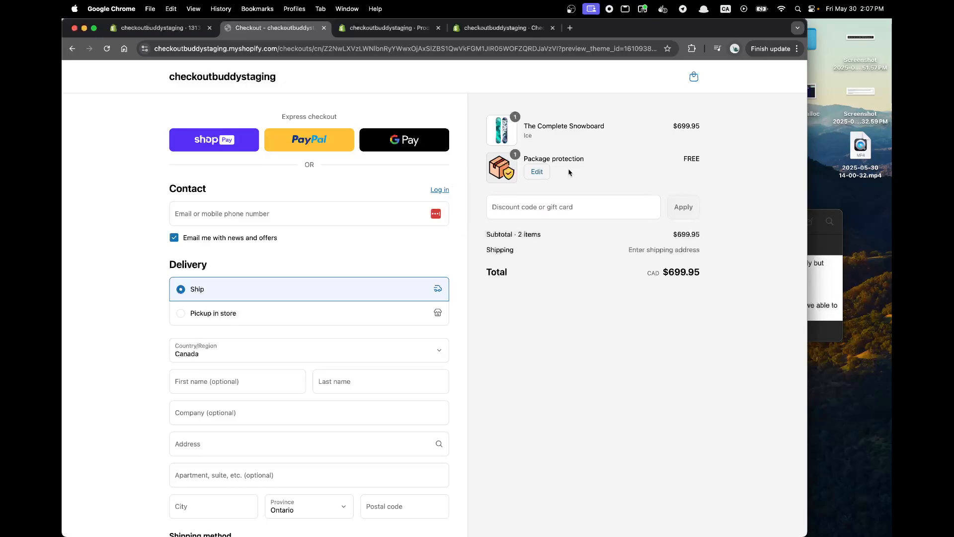
pyautogui.click(536, 172)
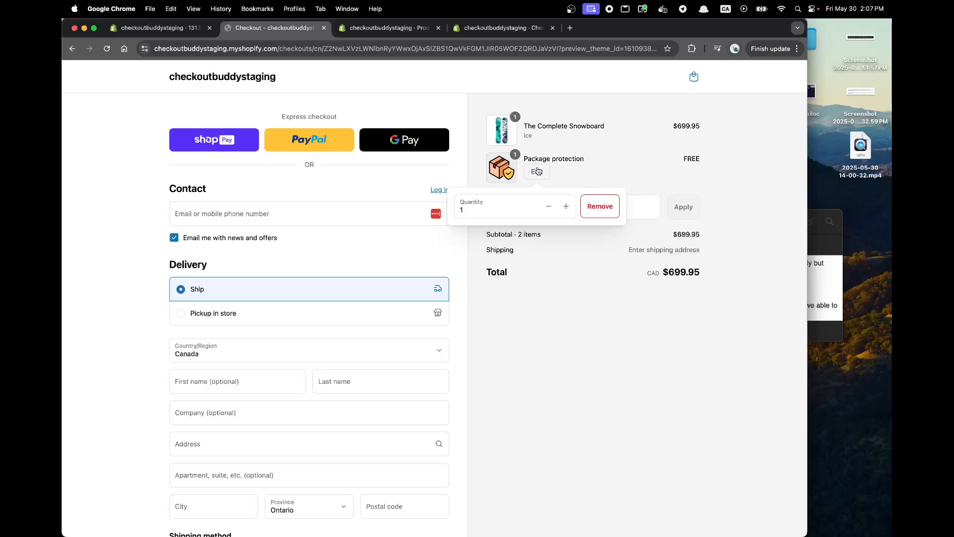
pyautogui.click(639, 180)
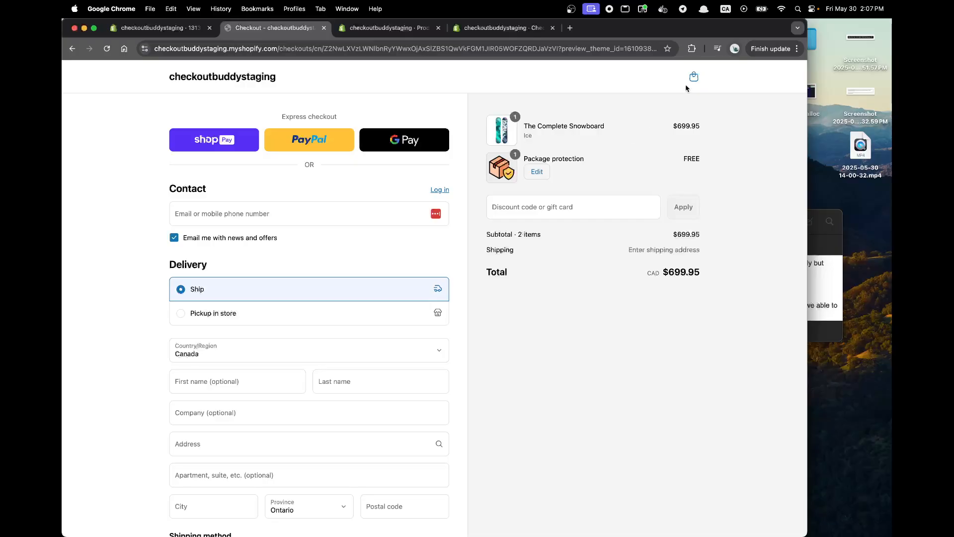
pyautogui.scroll(-5, 330, 324)
pyautogui.click(321, 234)
pyautogui.click(323, 234)
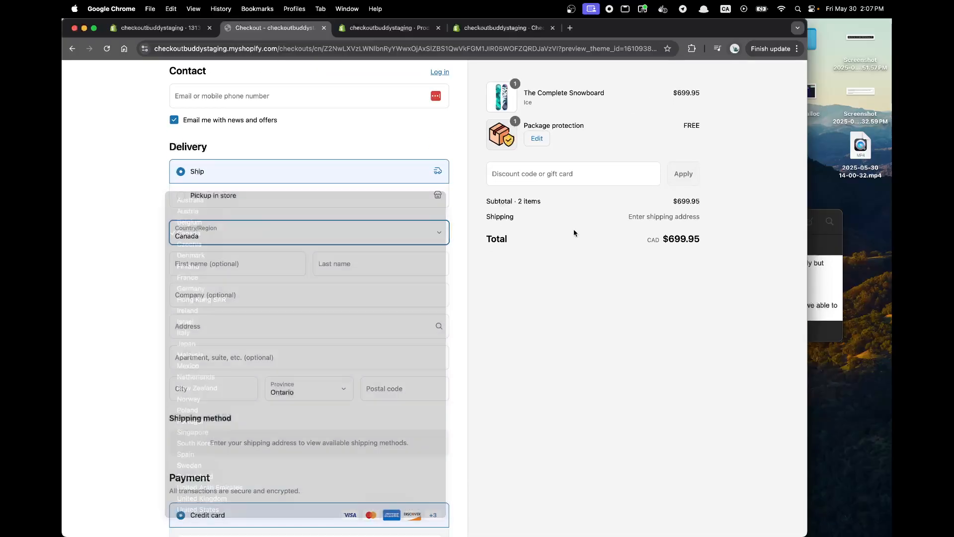
# Return from the checkout to the cart and remove Package protection from it.
pyautogui.scroll(3, 574, 233)
pyautogui.click(696, 80)
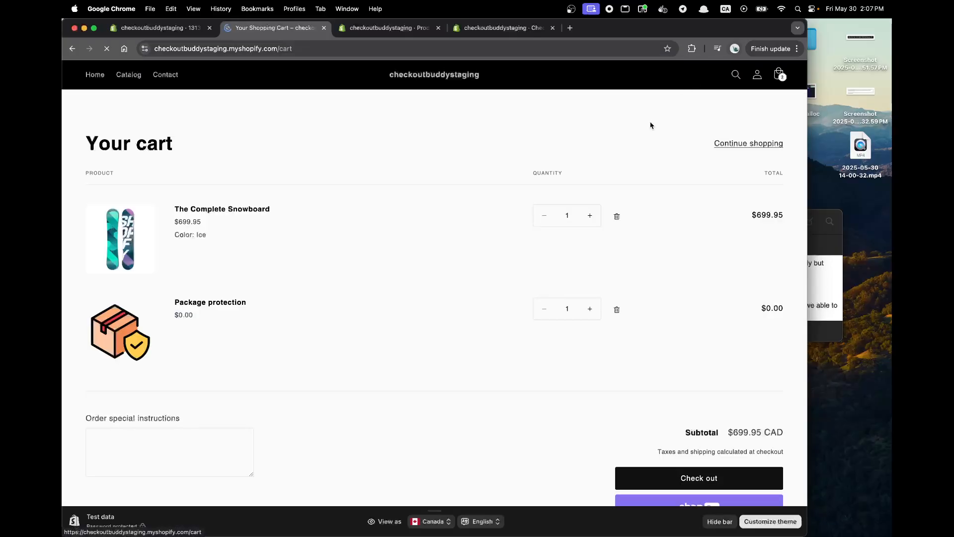
pyautogui.click(617, 310)
# Switch the storefront's country to Mexico with MXN currency and its language to Español.
pyautogui.scroll(-3, 646, 298)
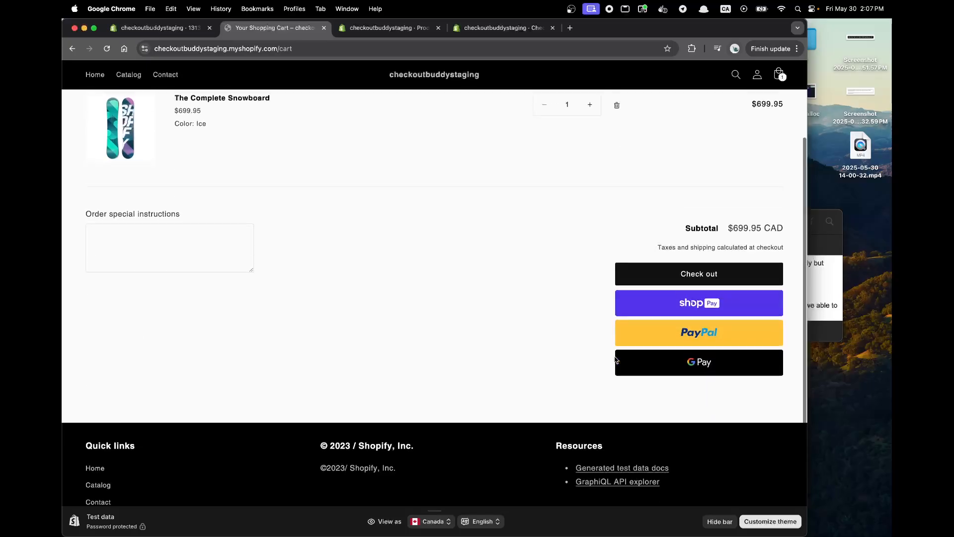
pyautogui.scroll(-2, 184, 447)
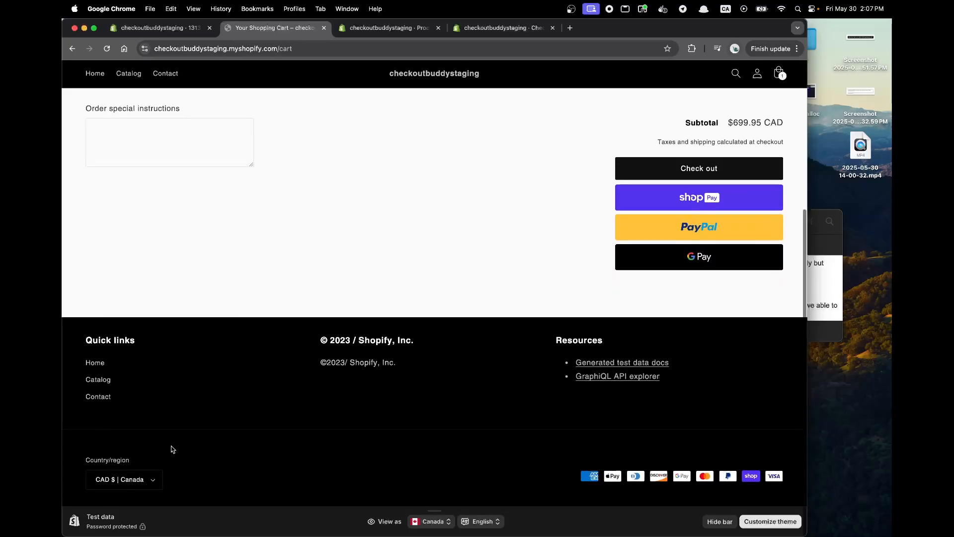
pyautogui.click(124, 480)
pyautogui.scroll(-10, 145, 422)
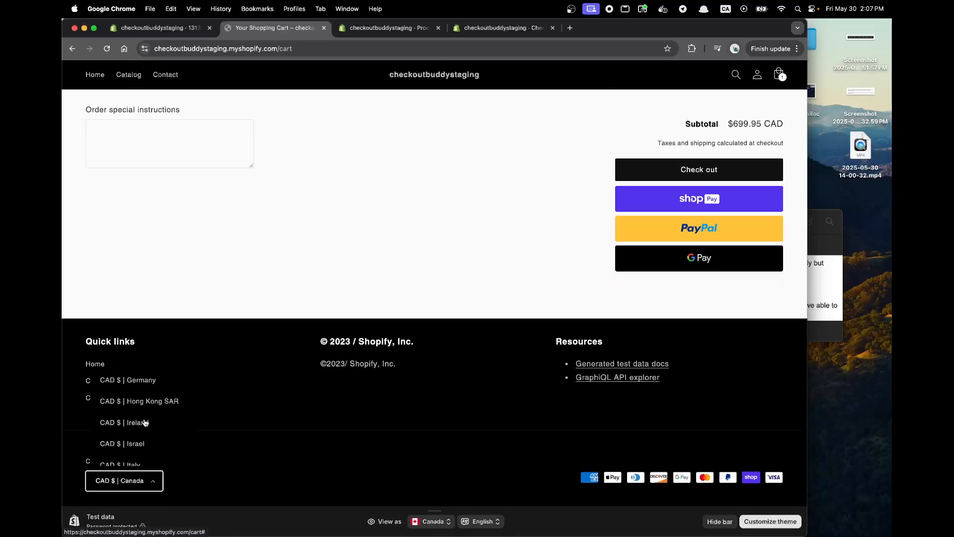
pyautogui.click(144, 424)
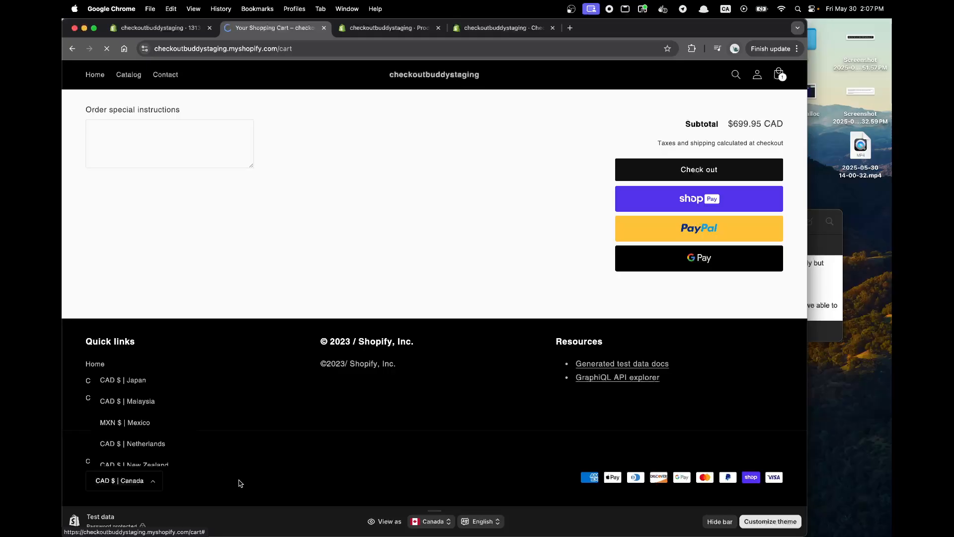
pyautogui.scroll(-4, 233, 490)
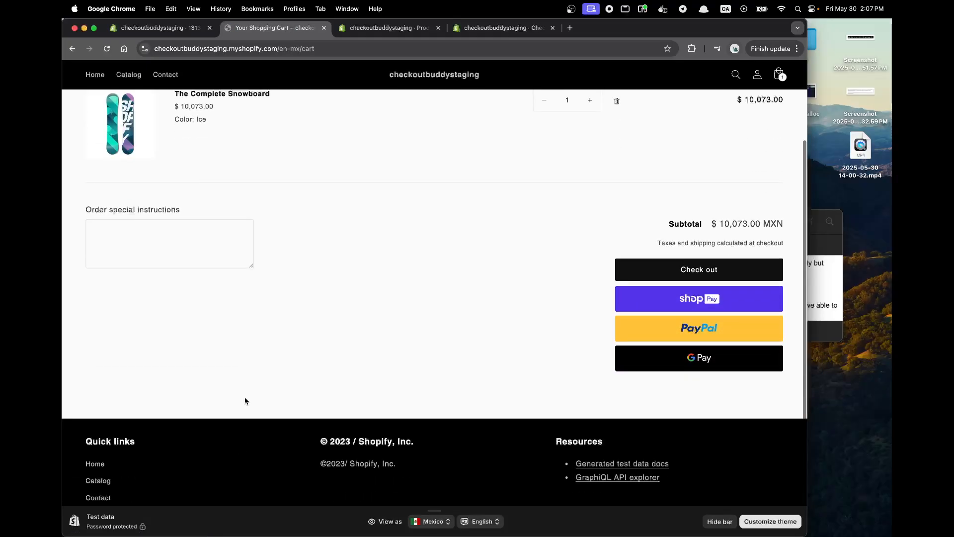
pyautogui.scroll(-2, 244, 468)
pyautogui.click(199, 480)
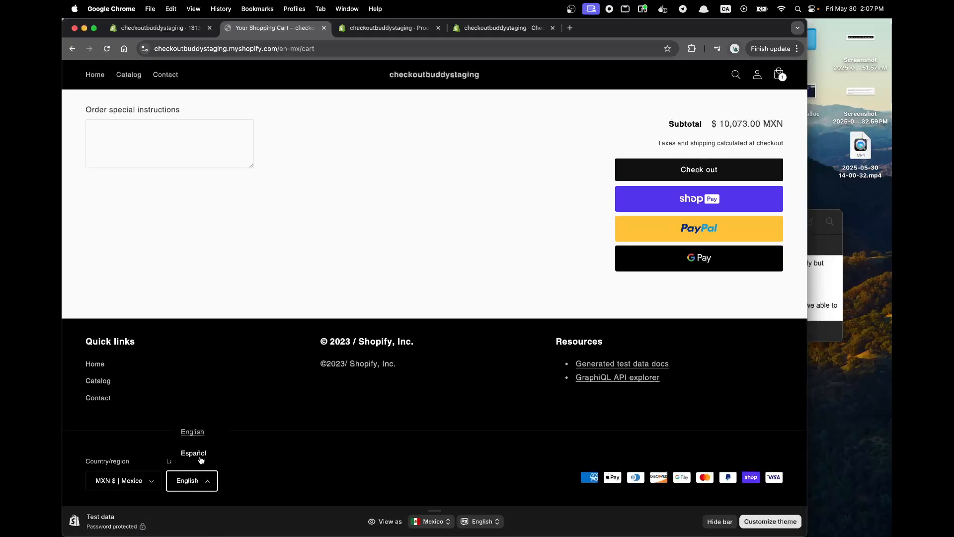
pyautogui.click(192, 453)
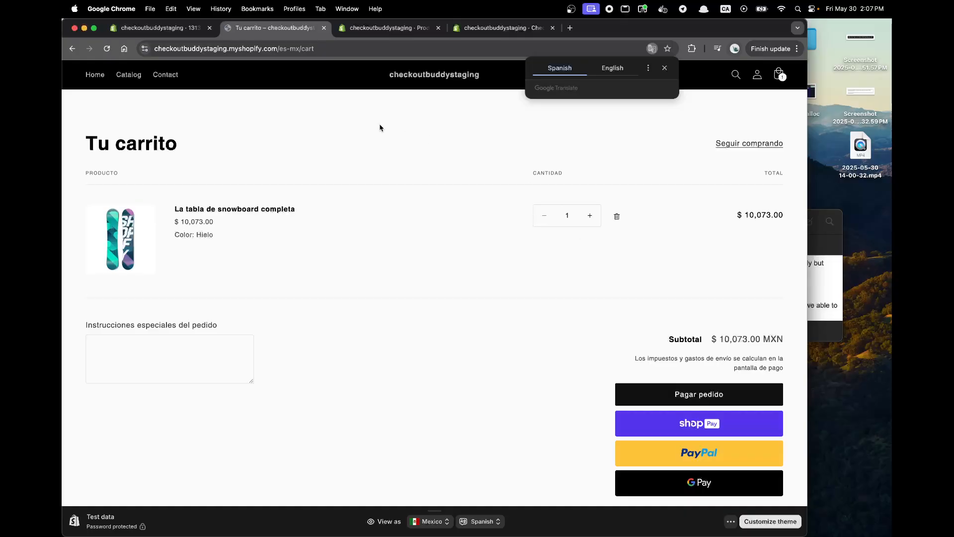
# Leave the cart line editor block, rename the Canada-only cross-sell block as canada and save it.
pyautogui.click(170, 34)
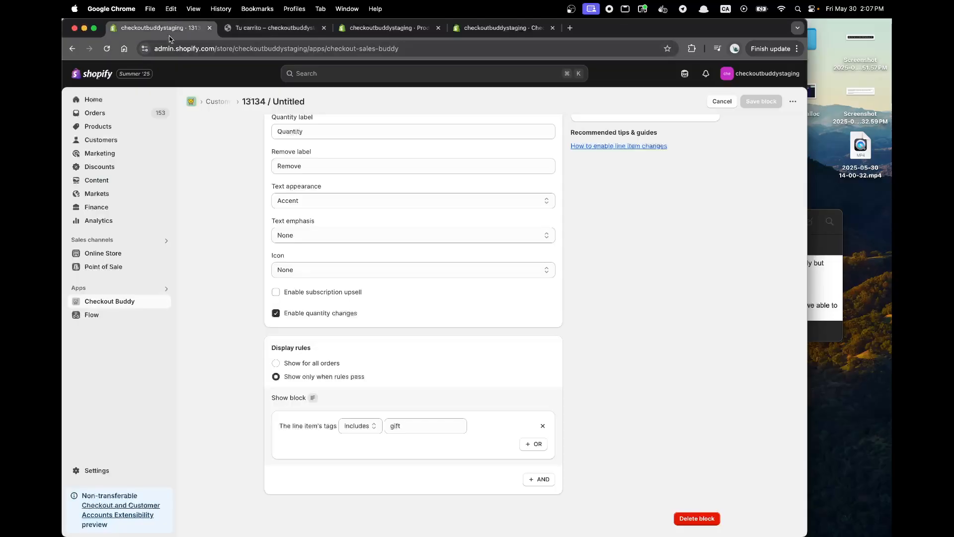
pyautogui.scroll(3, 512, 183)
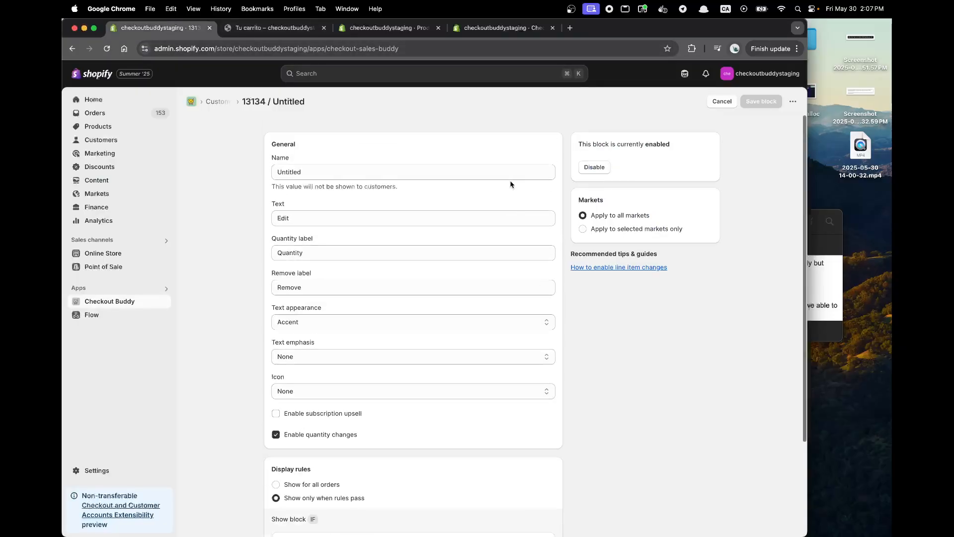
pyautogui.click(729, 100)
pyautogui.click(369, 193)
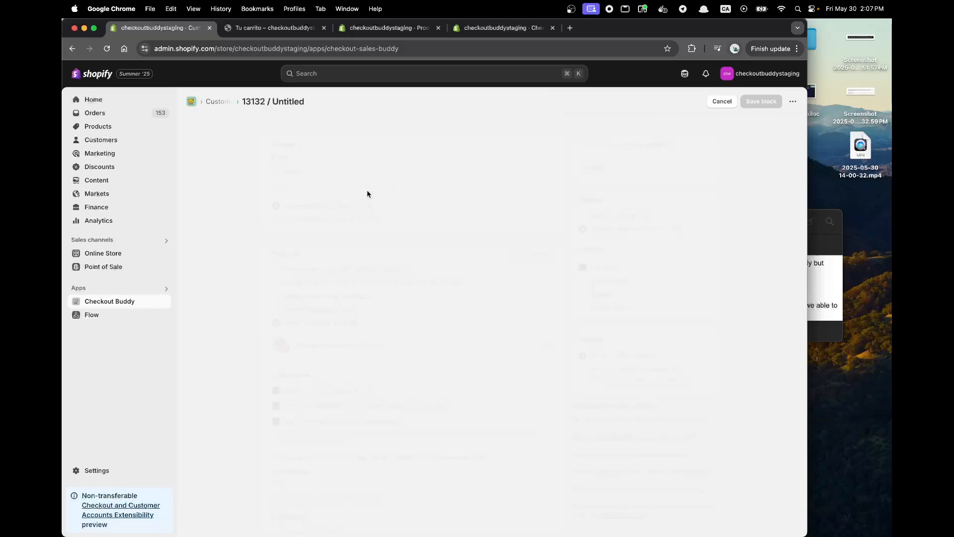
pyautogui.tripleClick(338, 173)
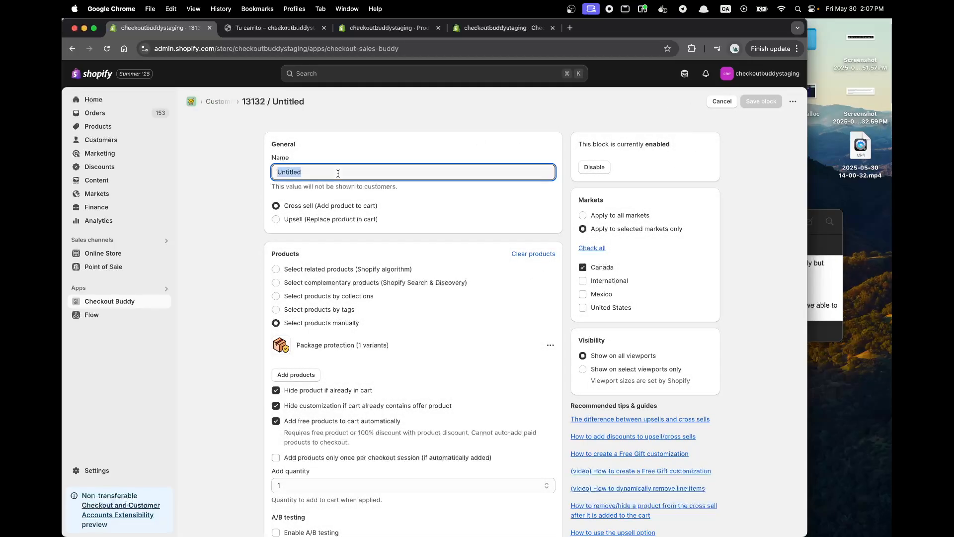
pyautogui.write('canada')
pyautogui.click(754, 103)
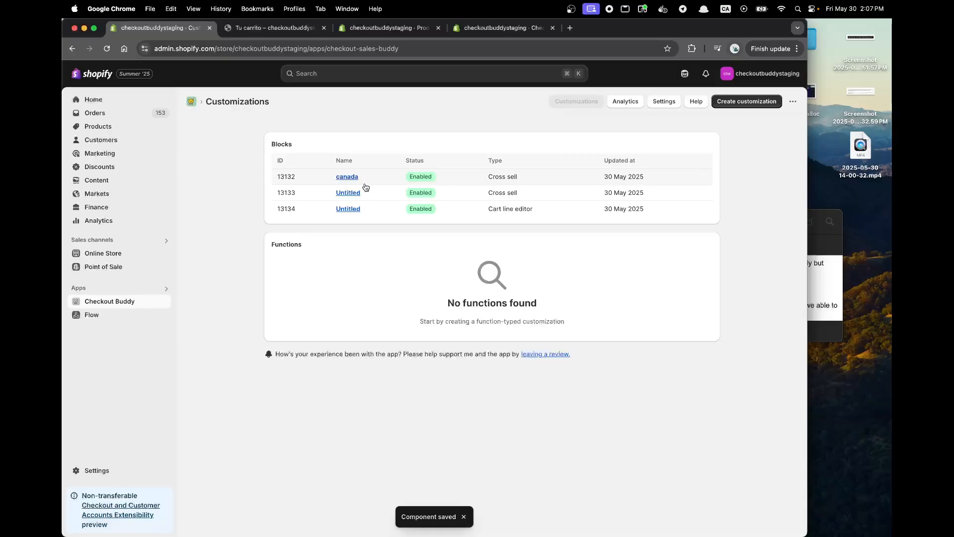
# Open the remaining untitled cross-sell block, which applies to the Mexico market, and rename it as Mexico.
pyautogui.click(354, 193)
pyautogui.tripleClick(313, 174)
pyautogui.write('Me')
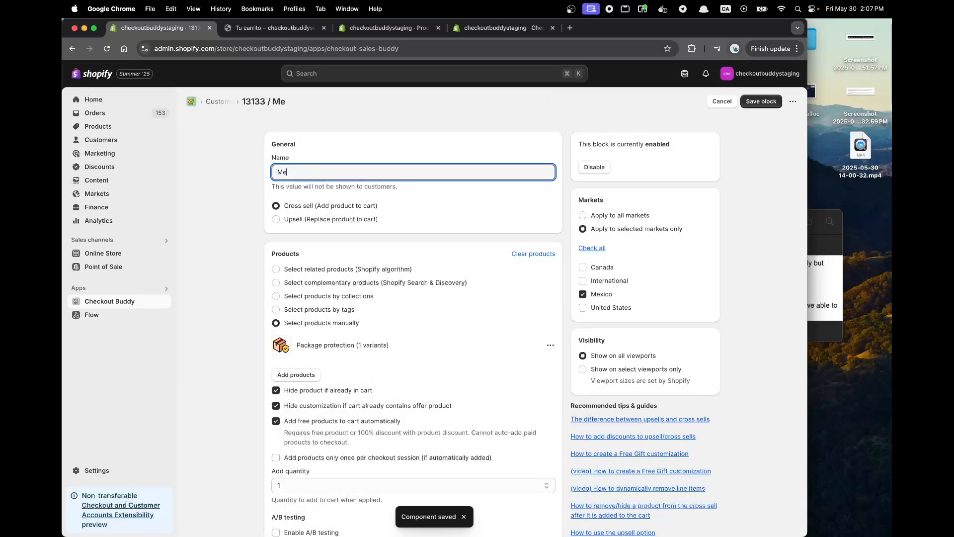
pyautogui.write('xico')
# Set the Mexico block's display rule to a cart total of more than 20000 and save the block.
pyautogui.scroll(-10, 490, 435)
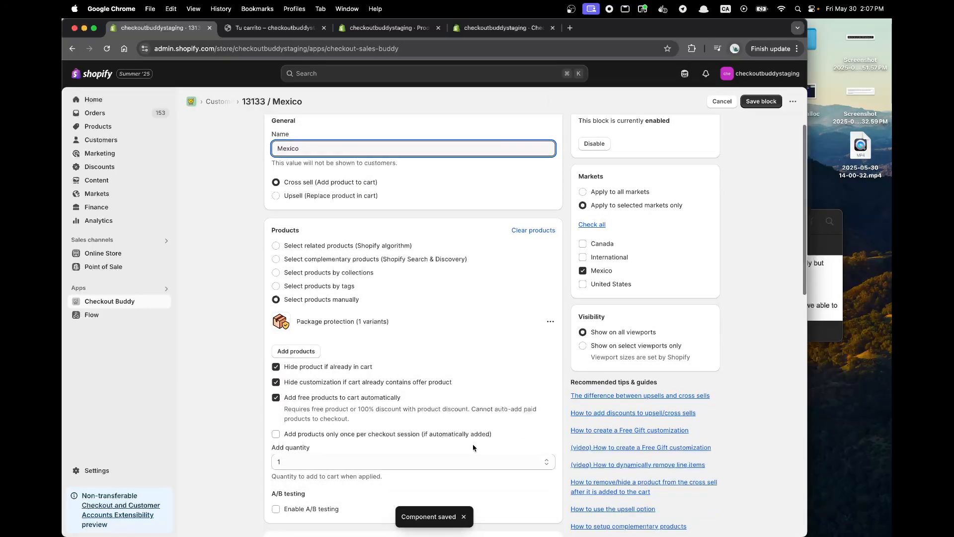
pyautogui.click(411, 424)
pyautogui.press('Left')
pyautogui.press('Left')
pyautogui.press('Left')
pyautogui.press('Left')
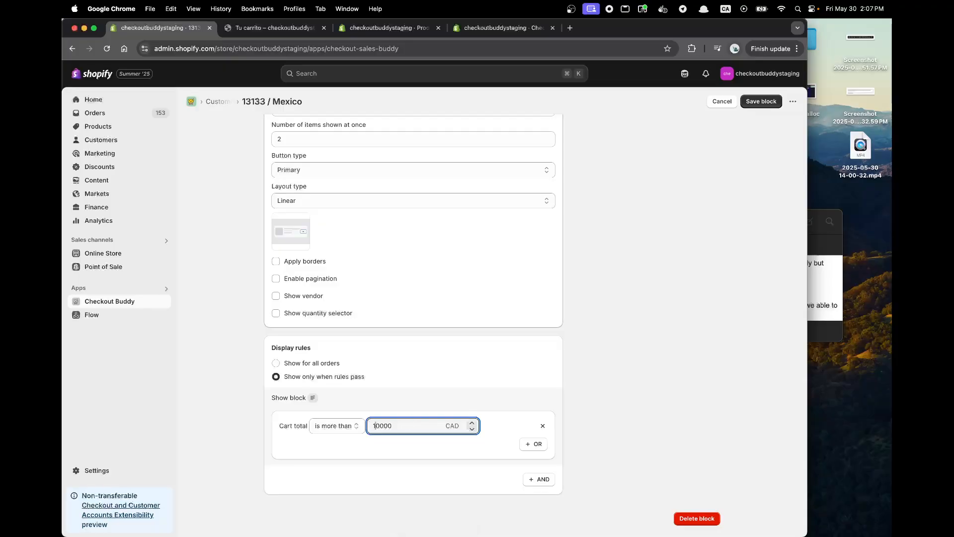
pyautogui.write('2')
pyautogui.click(768, 102)
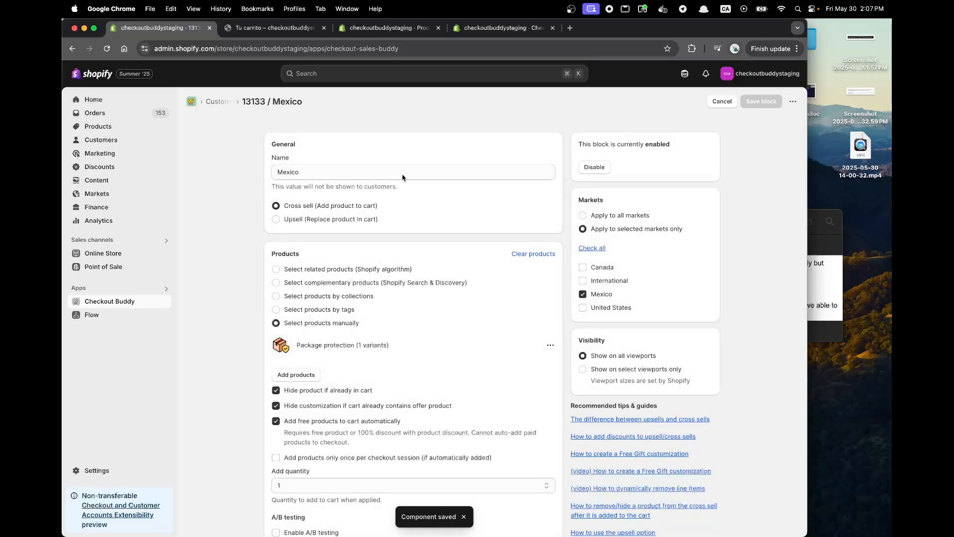
# Check the Mexican checkout for a free gift with one snowboard in the reloaded cart, and return to the cart.
pyautogui.click(277, 28)
pyautogui.press('super+r')
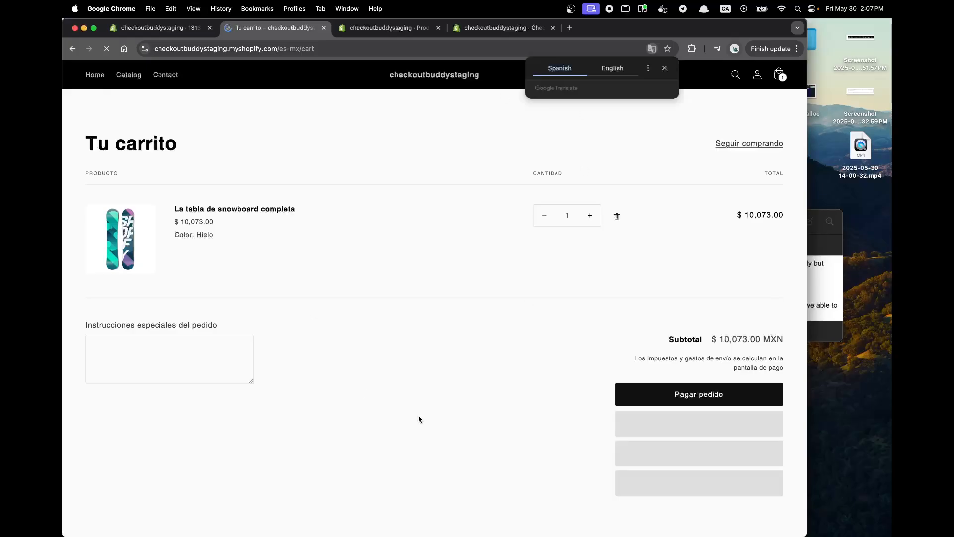
pyautogui.click(640, 403)
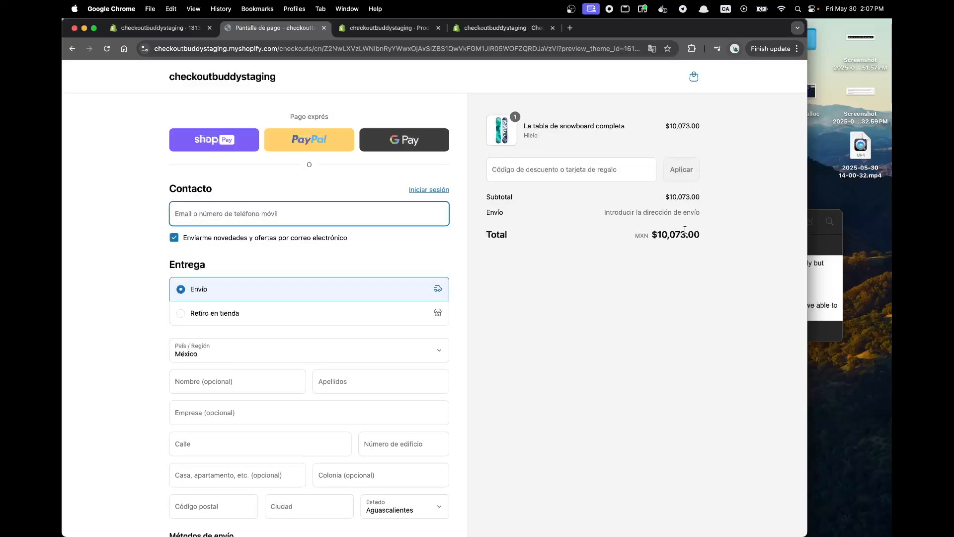
pyautogui.click(686, 74)
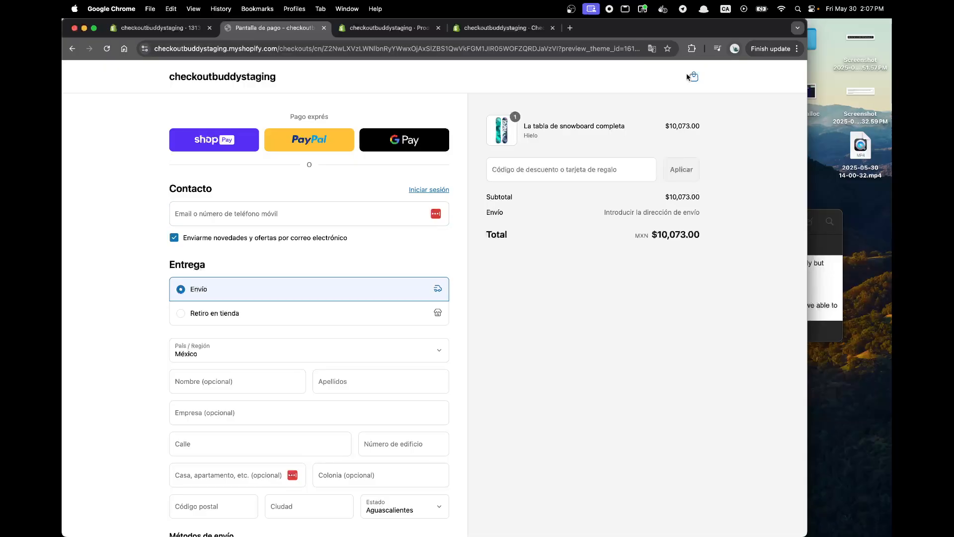
pyautogui.click(691, 77)
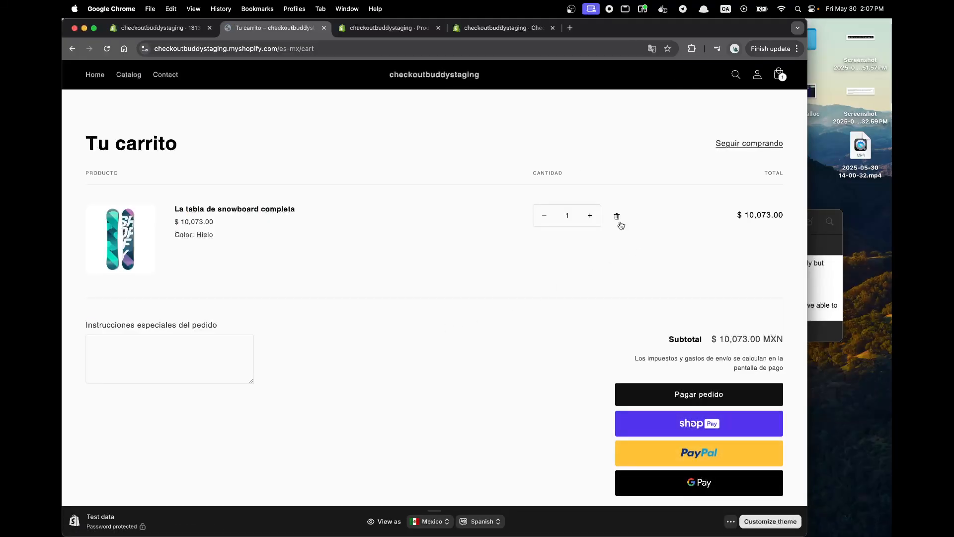
# Increase the snowboard's quantity to 2 and check the free gift's edit controls in the Mexican checkout.
pyautogui.click(592, 215)
pyautogui.click(693, 394)
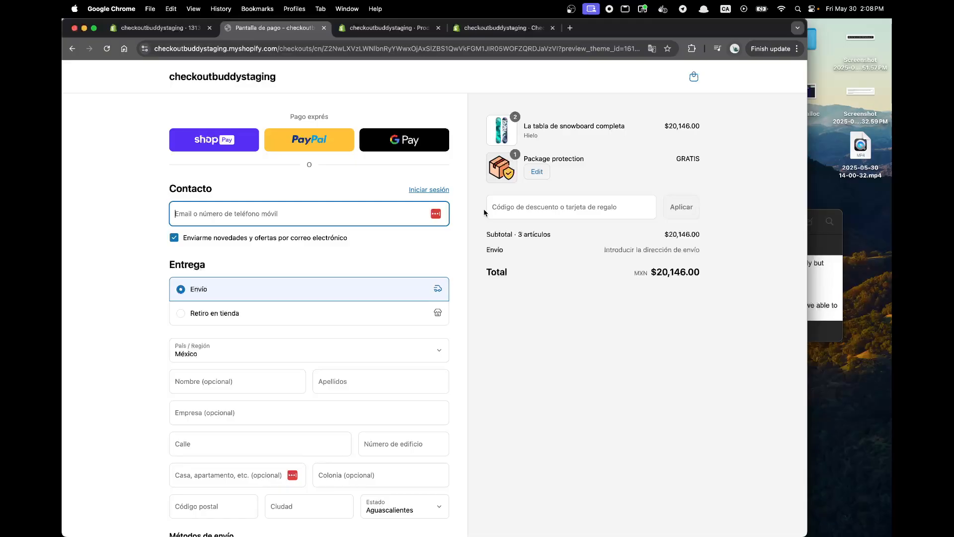
pyautogui.click(533, 173)
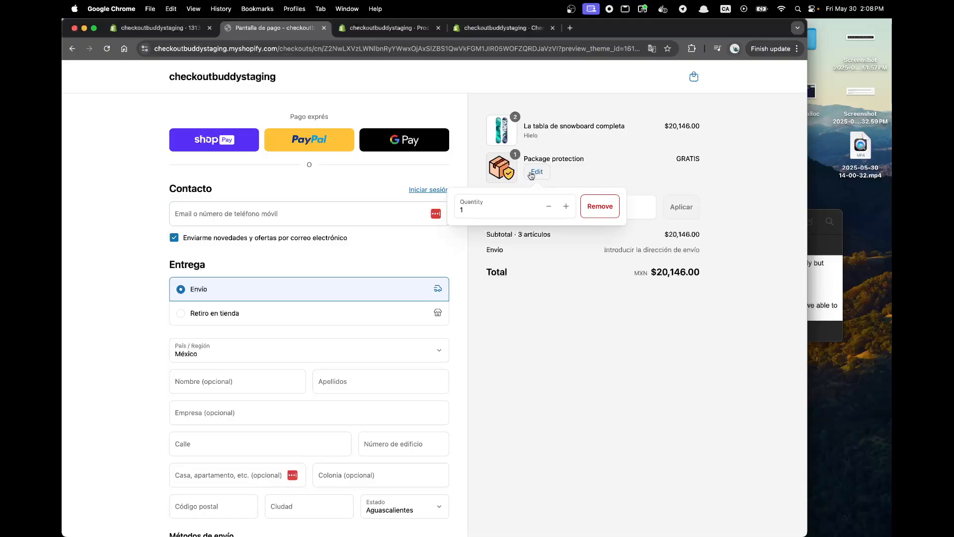
pyautogui.click(589, 174)
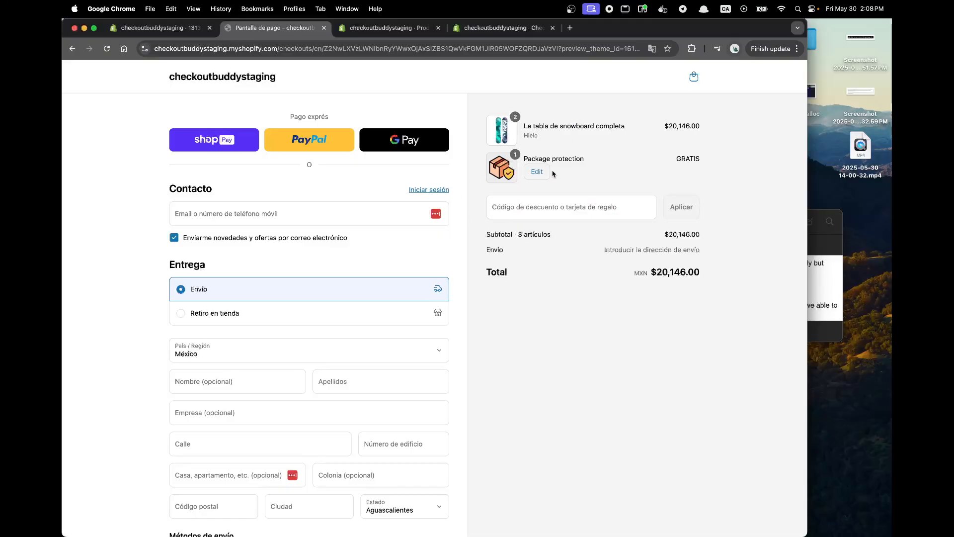